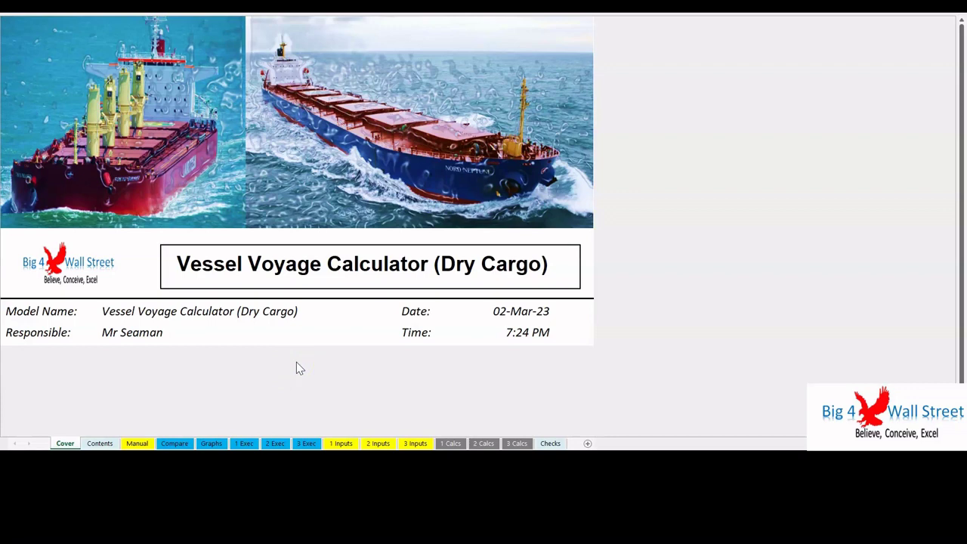
Step: Review the executive summary sheets of voyages 1, 2 and 3
click(300, 444)
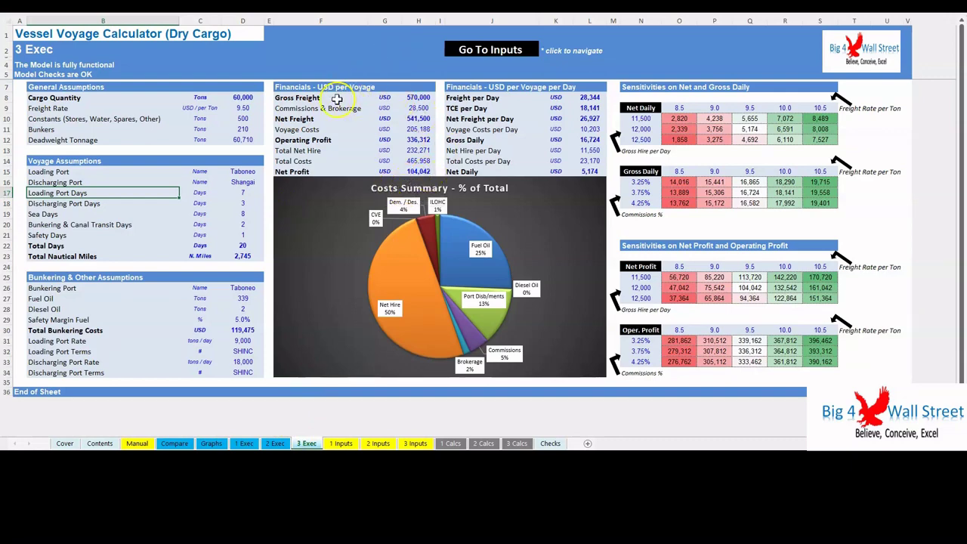
click(337, 48)
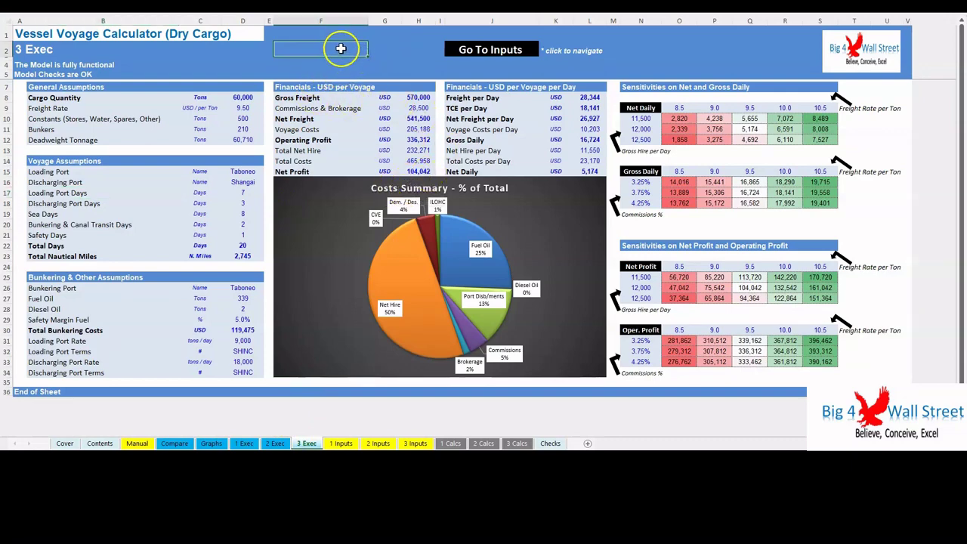
click(246, 443)
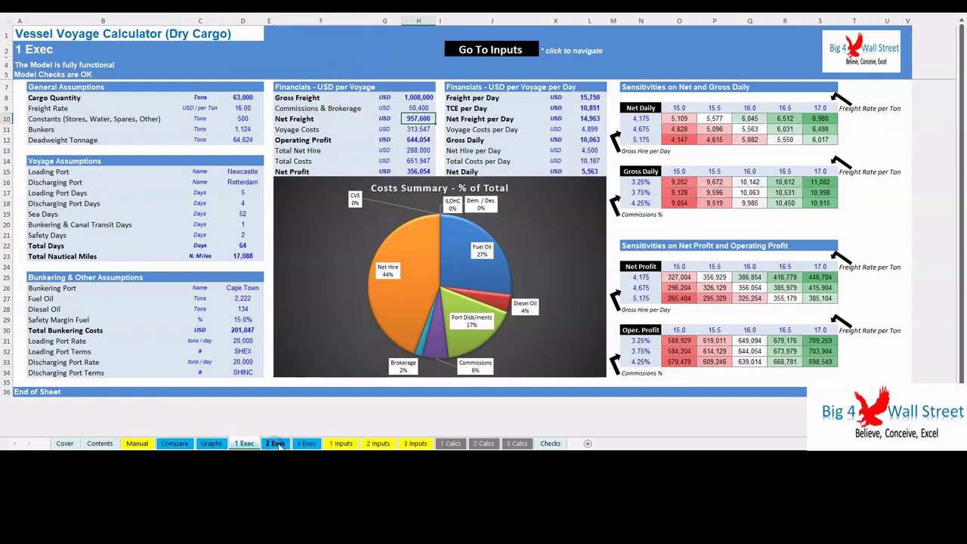
click(275, 444)
click(306, 443)
Step: Look over the Compare and Graphs sheets that set the three voyages side by side
click(173, 443)
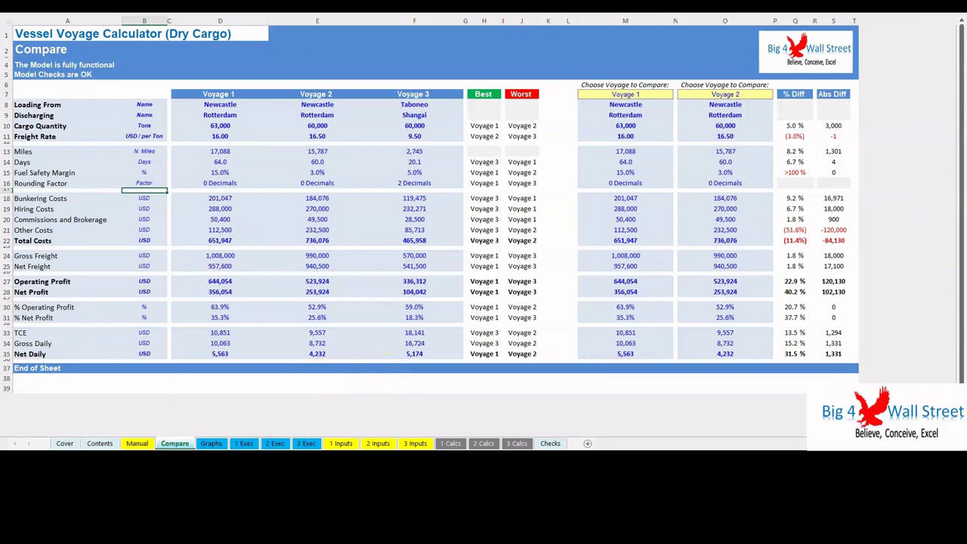
click(247, 443)
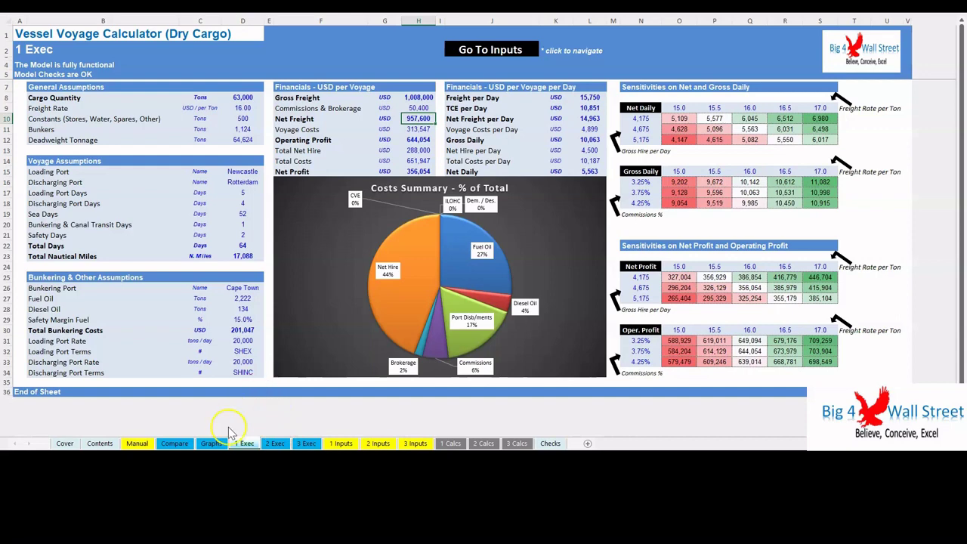
click(212, 443)
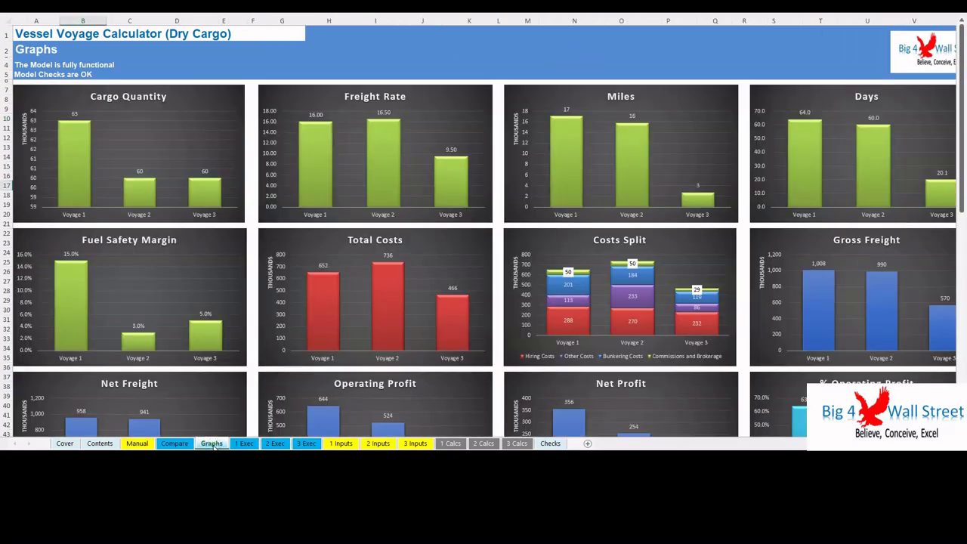
click(174, 443)
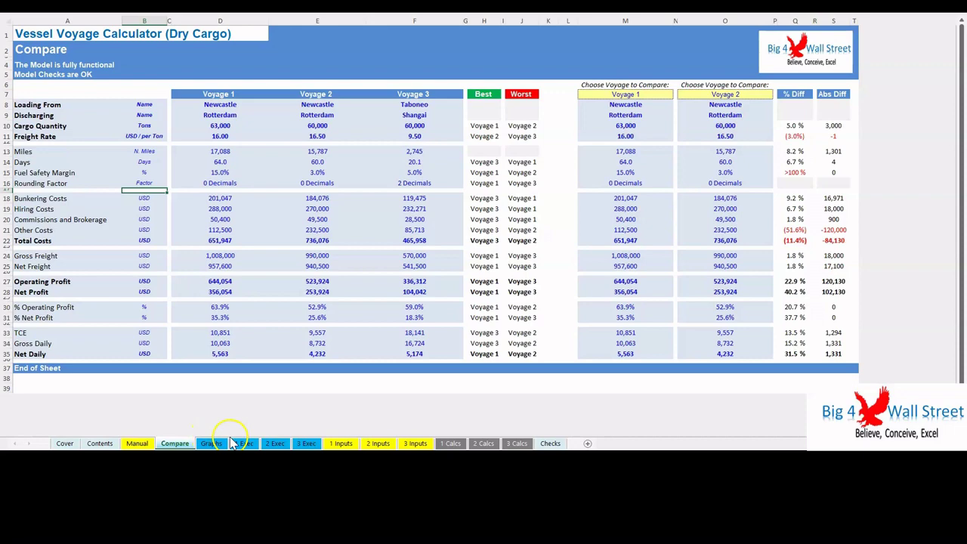
Step: View the Cover, then follow the Contents links to Voyage Comparison and Exec. Summary for Voyage 1, returning to Contents after each
click(65, 444)
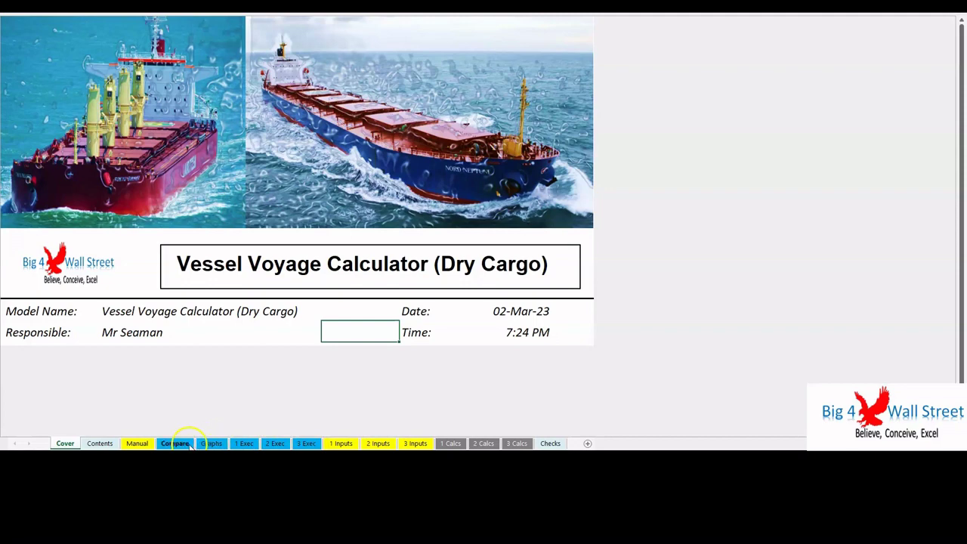
click(99, 444)
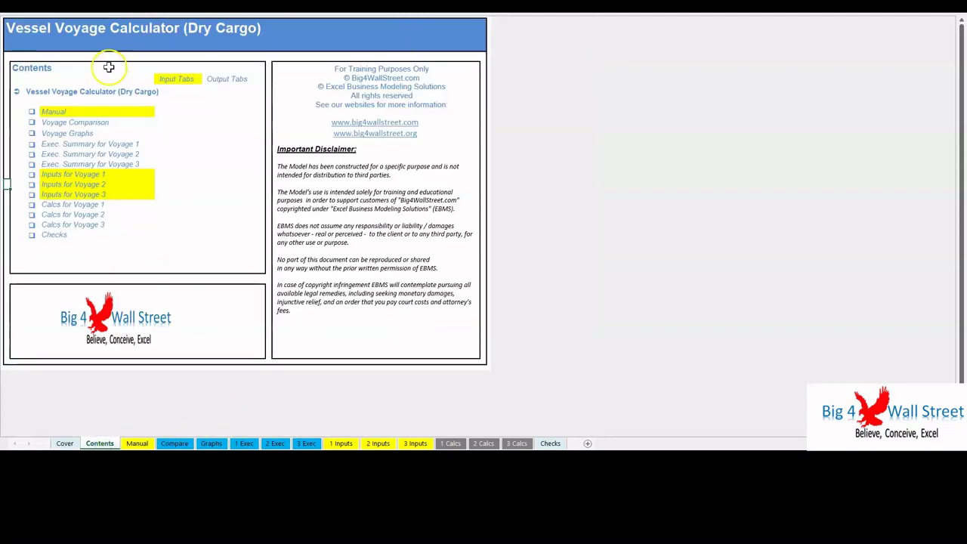
click(60, 123)
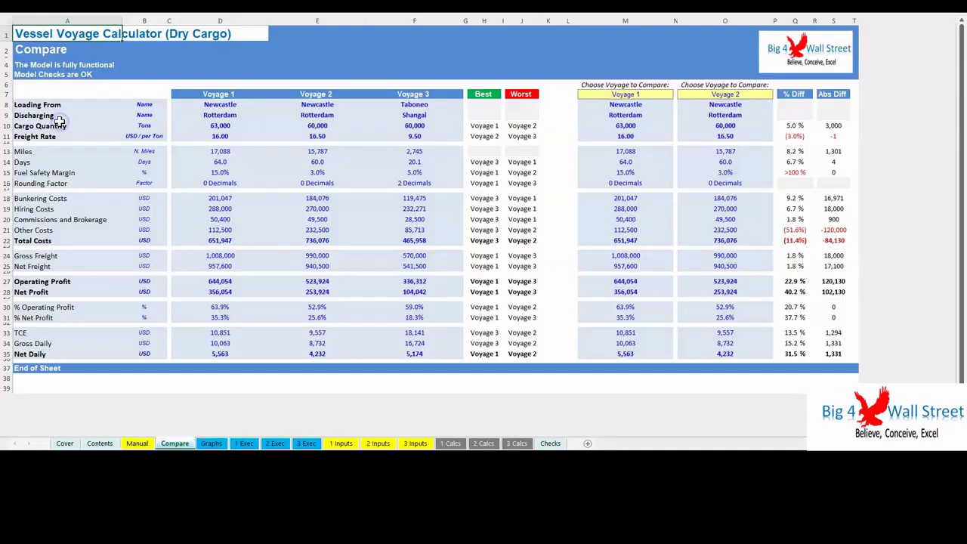
click(96, 443)
click(49, 144)
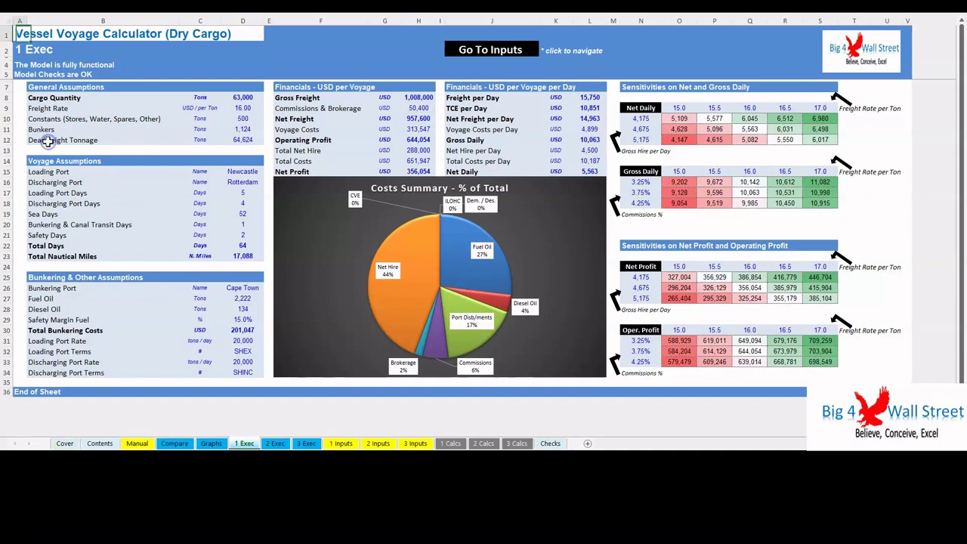
click(100, 443)
Step: Open the Manual sheet and examine the model name and responsible person fields under General Information
click(137, 444)
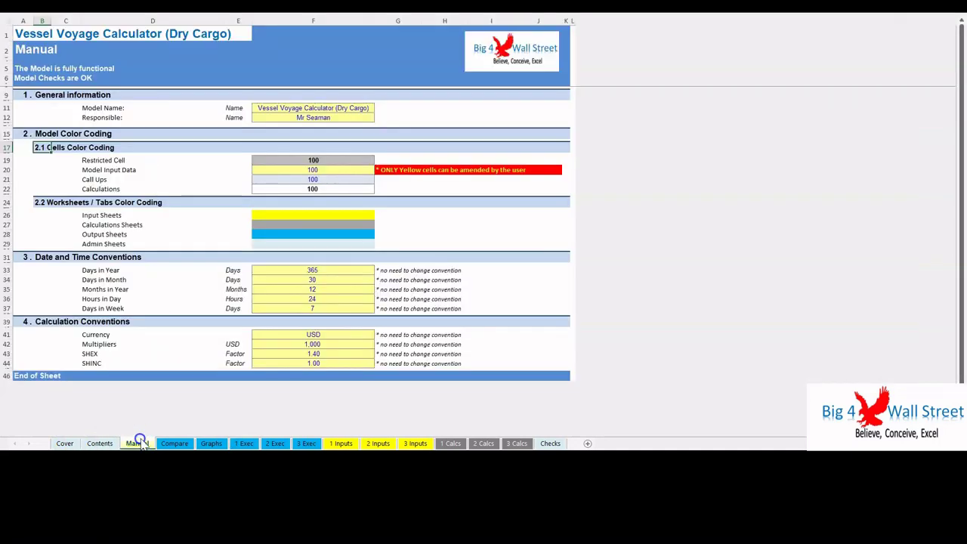
drag(352, 107, 352, 119)
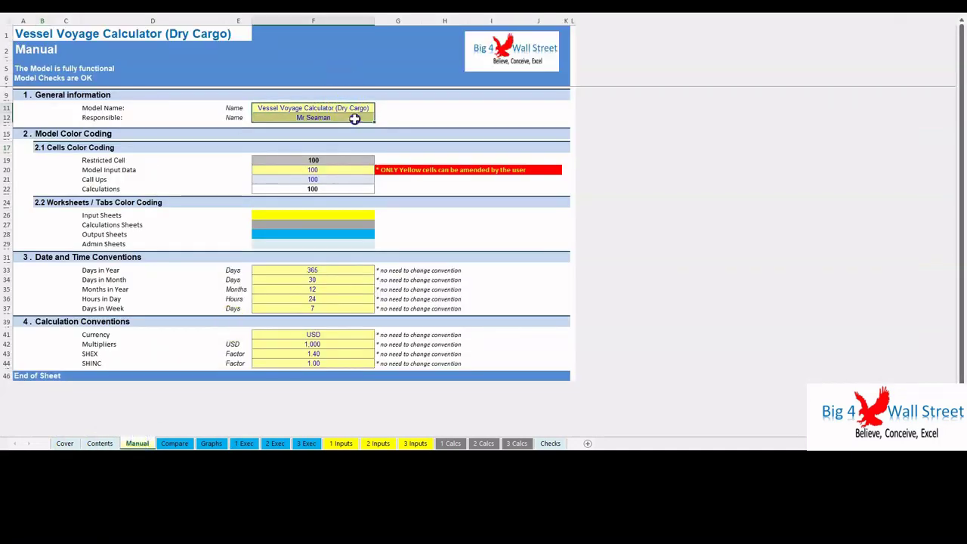
click(412, 117)
click(398, 117)
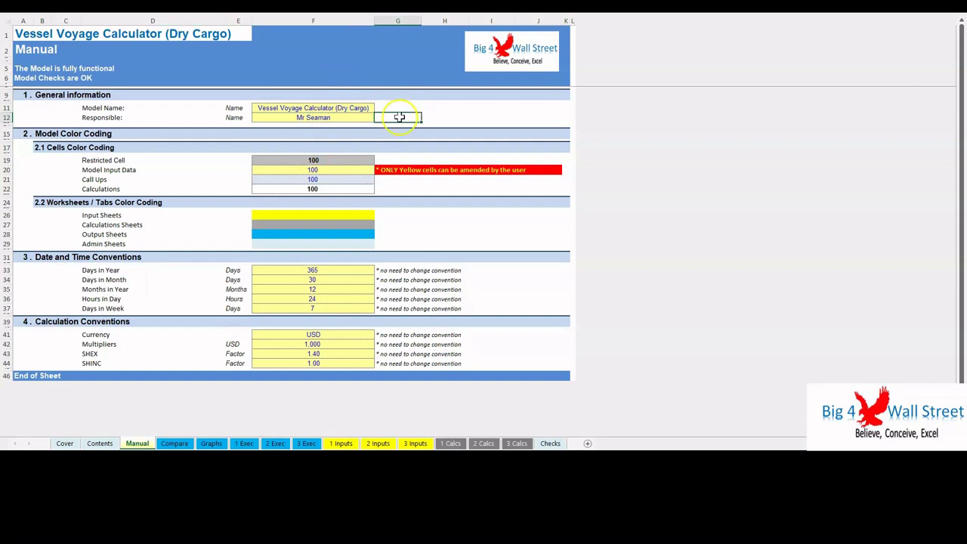
drag(97, 254, 140, 363)
click(495, 117)
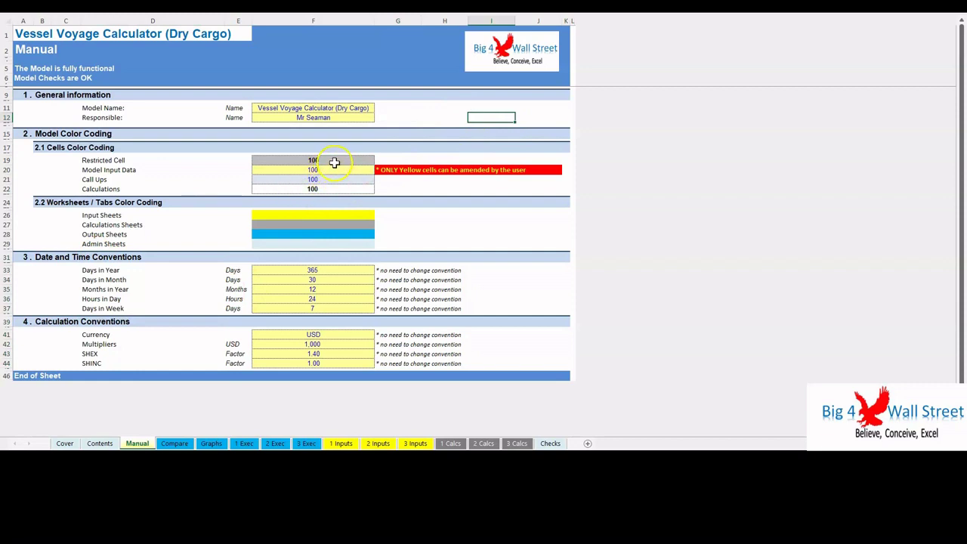
Step: Examine the cell color coding for model input data, call ups and calculations in the Manual
click(333, 172)
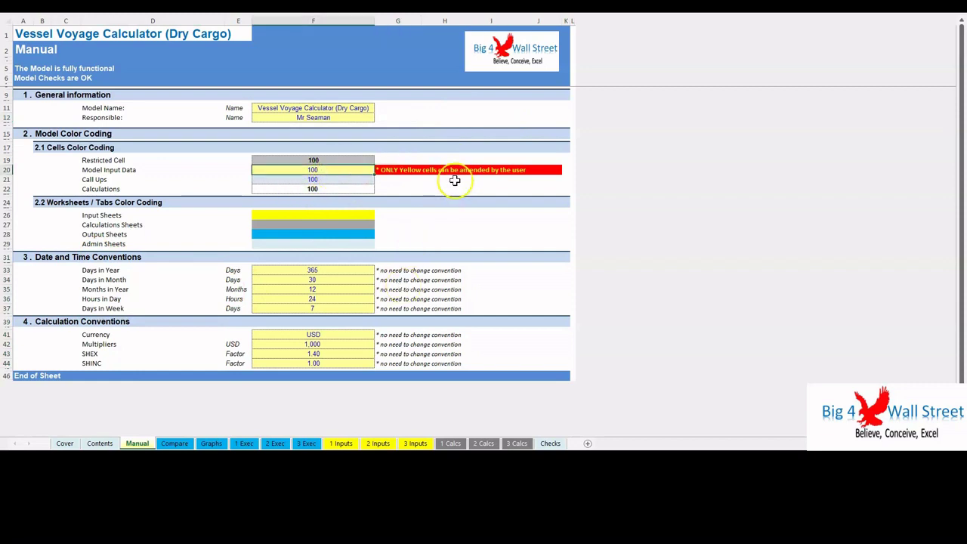
click(428, 169)
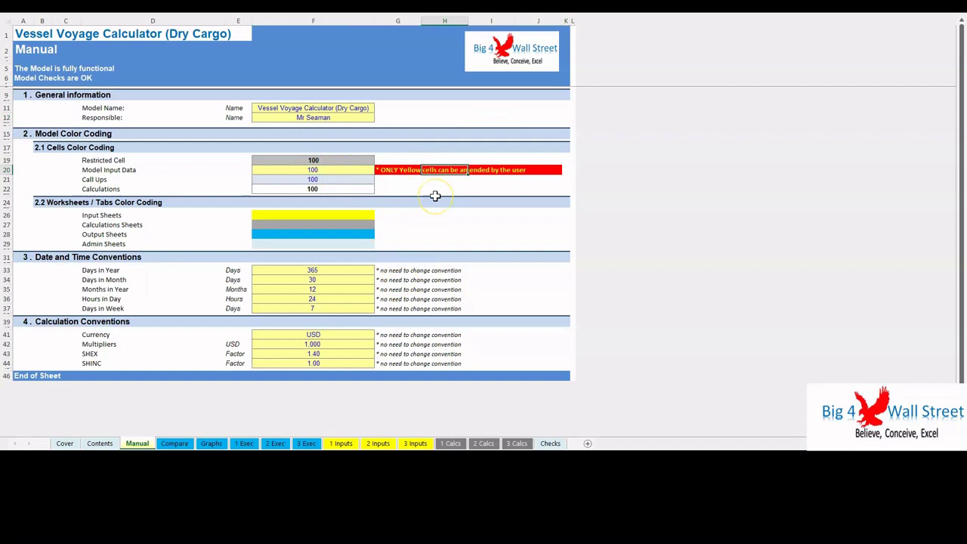
click(336, 181)
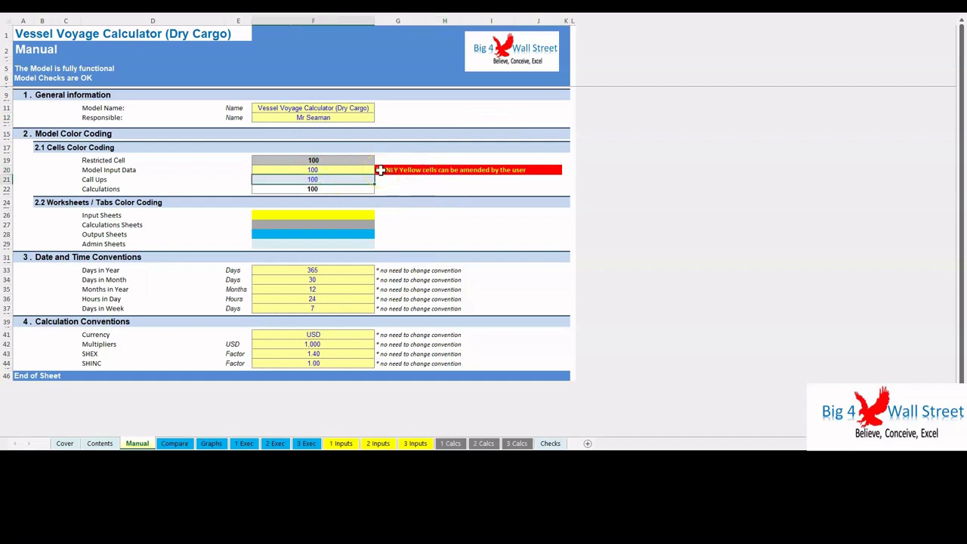
key(Down)
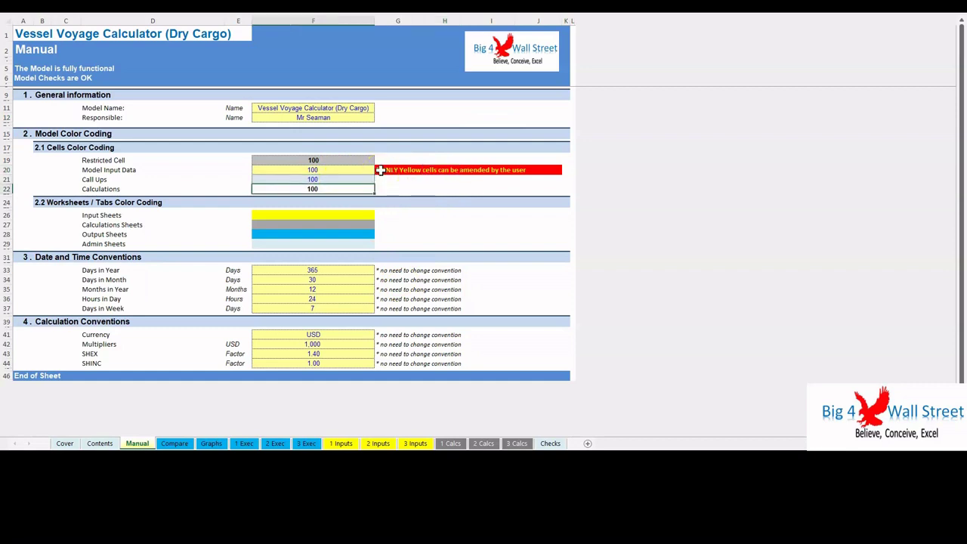
Step: Examine the worksheet color coding for input, calculations, output and admin sheets in the Manual
click(361, 213)
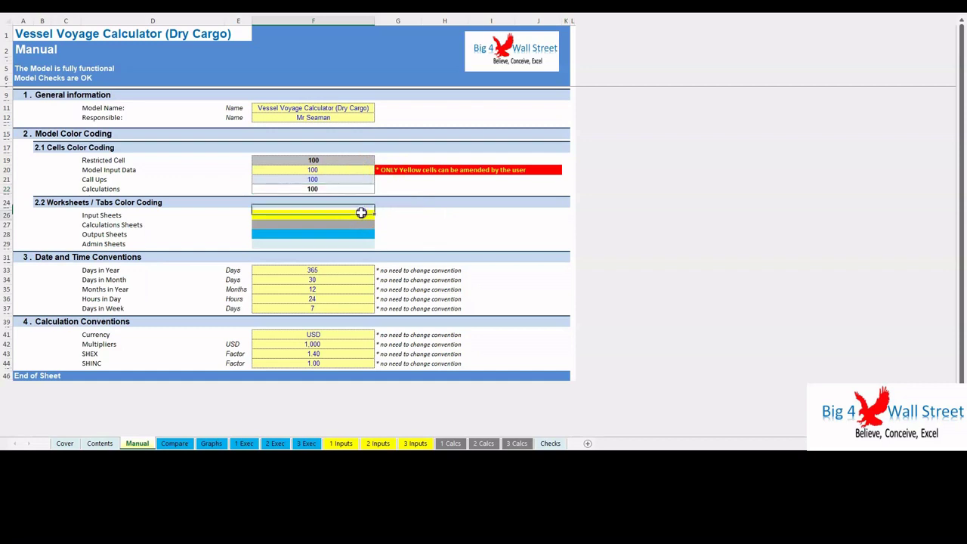
click(313, 224)
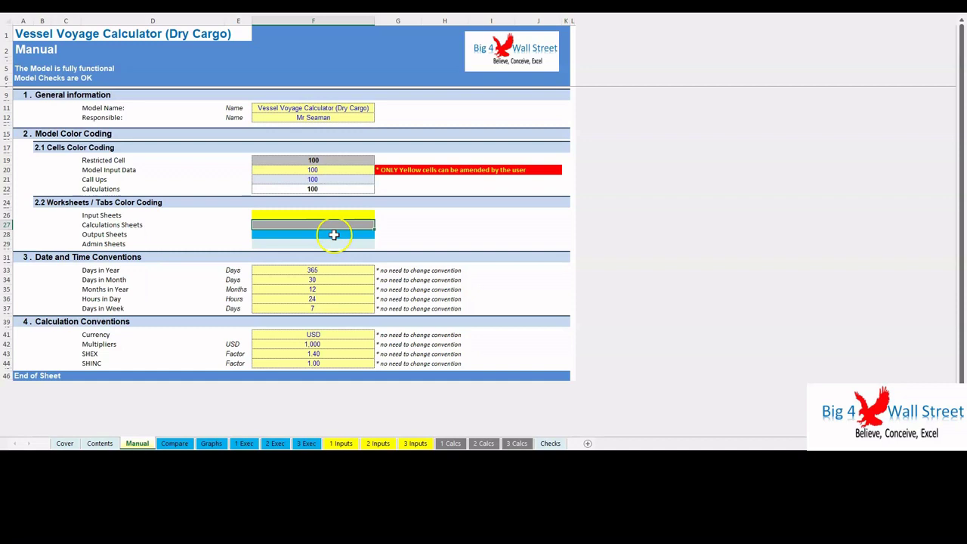
click(333, 234)
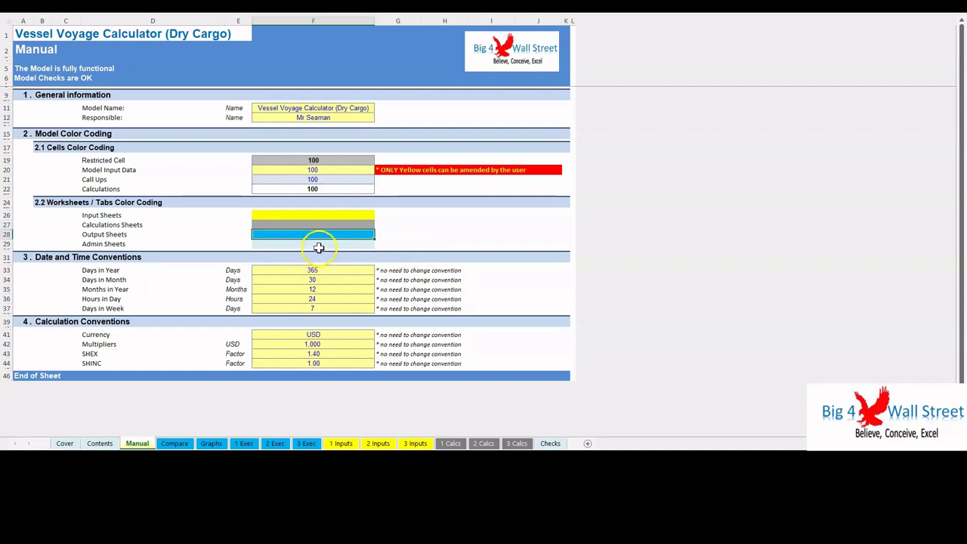
click(360, 243)
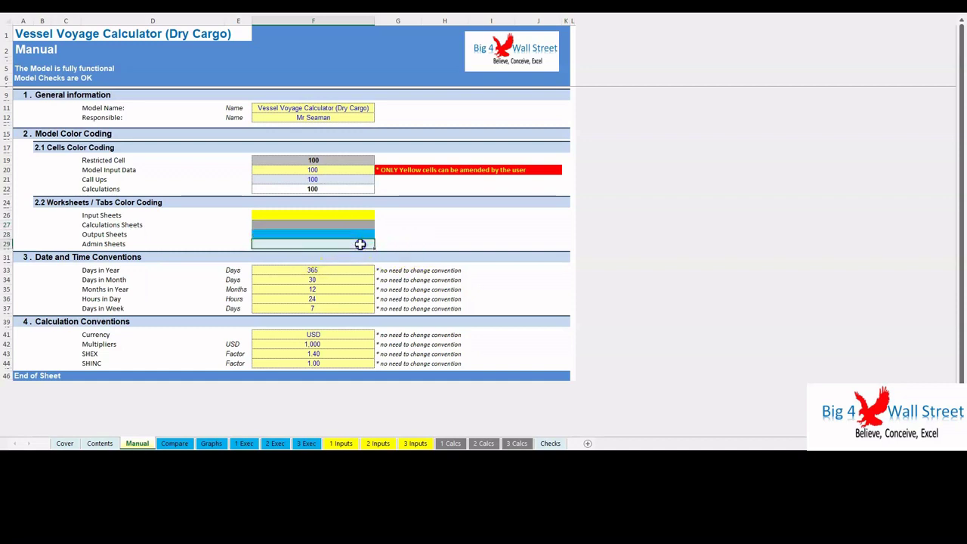
click(433, 216)
Step: Open the 1 Inputs sheet and review the freight rate, commissions, other costs, hire and rounding inputs
click(341, 444)
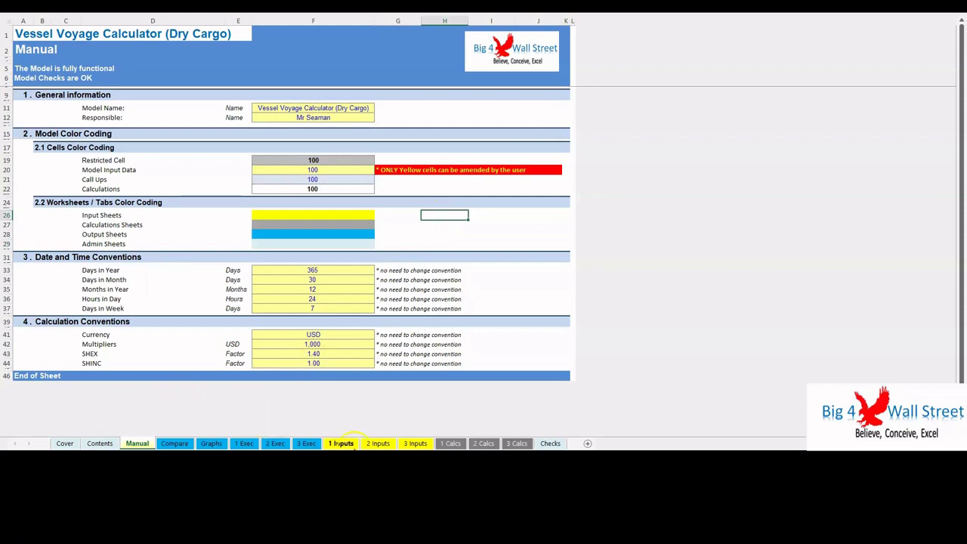
scroll(337, 163, up, 5)
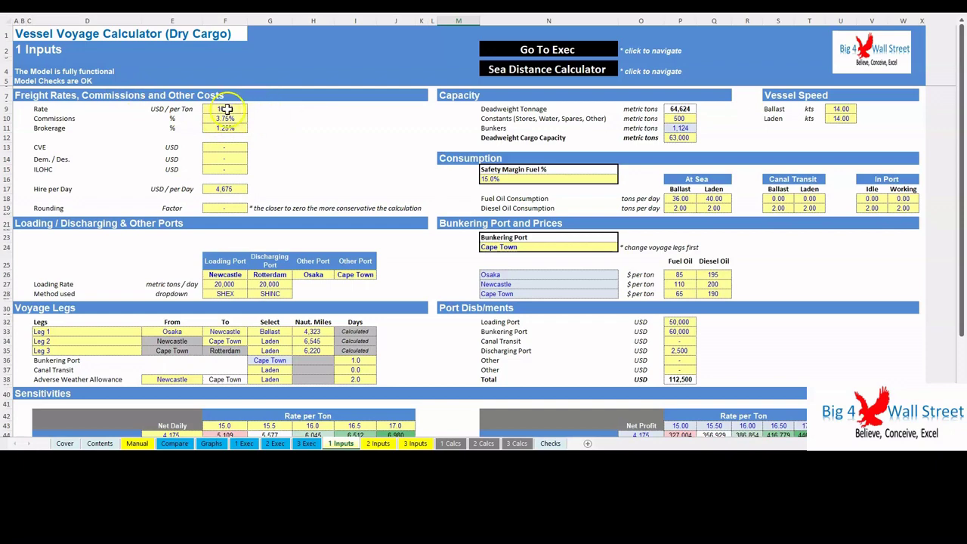
drag(227, 108, 235, 198)
click(230, 210)
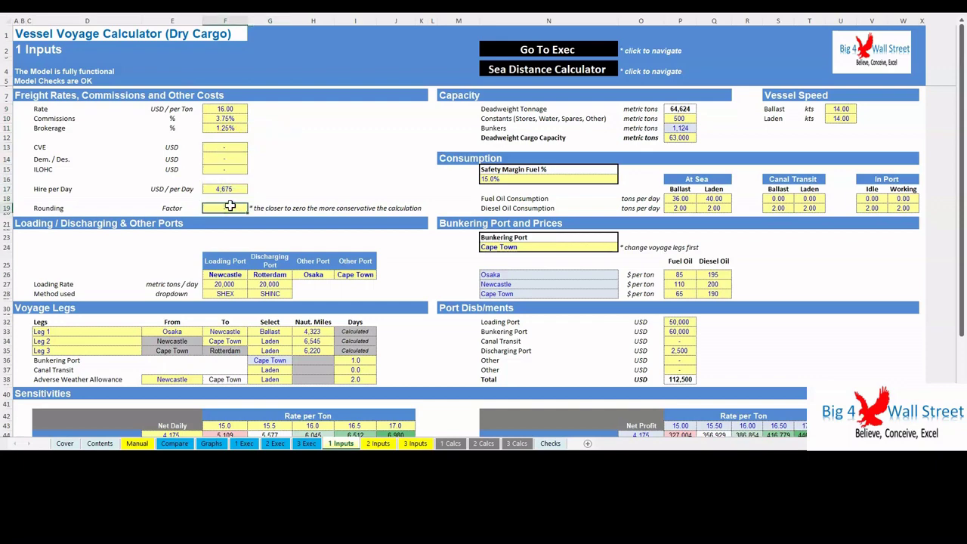
click(264, 208)
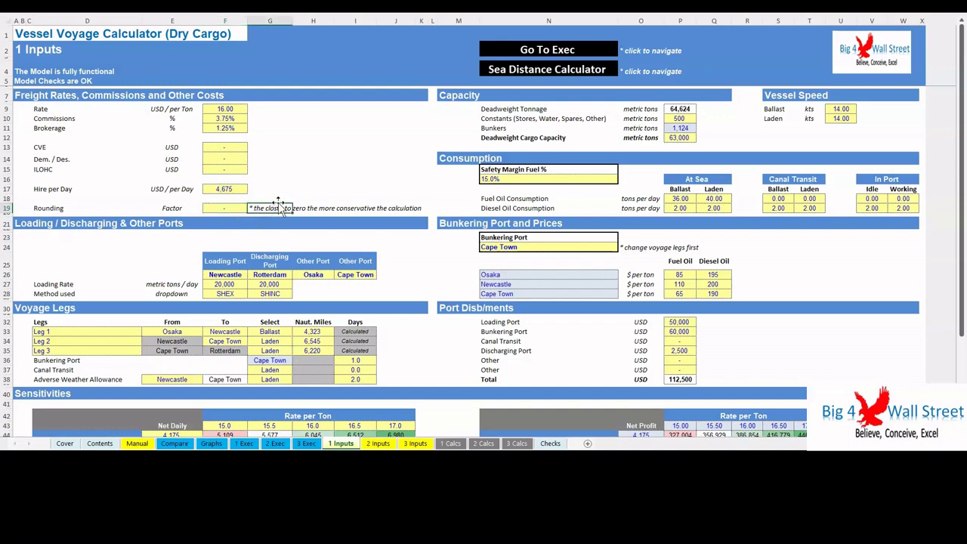
Step: Review the Capacity, Vessel Speed, Consumption and Bunkering Port and Prices sections of the voyage 1 inputs
click(589, 153)
drag(679, 138, 683, 119)
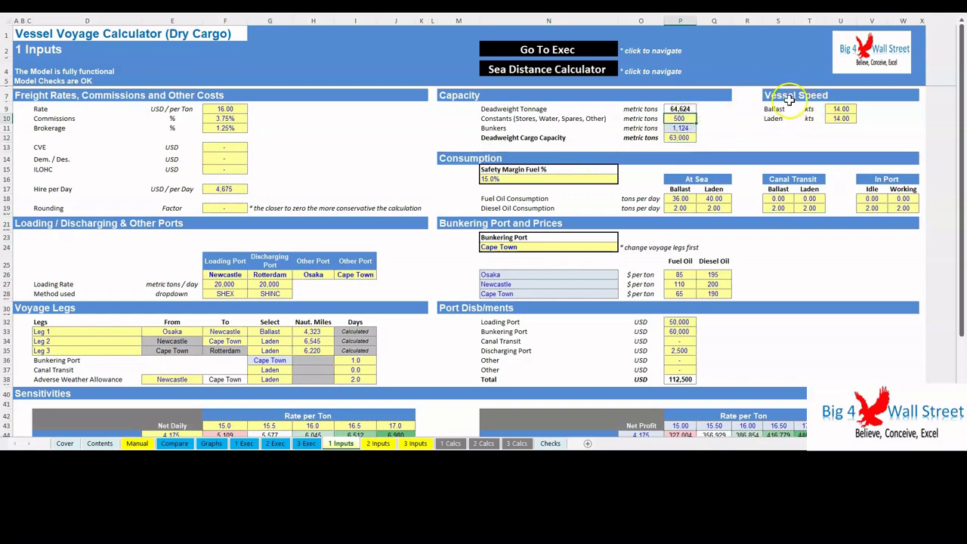
drag(789, 99, 859, 133)
drag(484, 160, 914, 214)
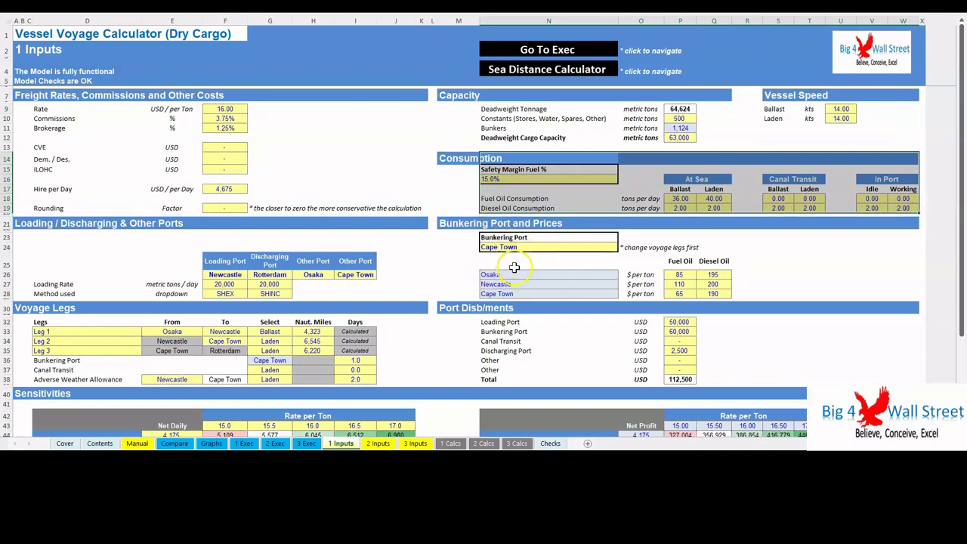
drag(514, 267, 744, 291)
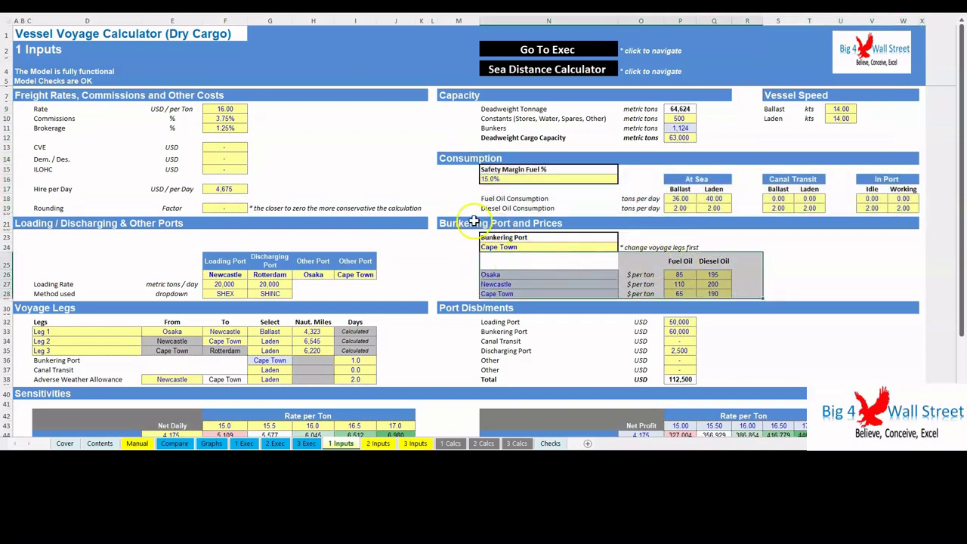
Step: Examine the Loading / Discharging & Other Ports table with its loading rates and methods
click(124, 245)
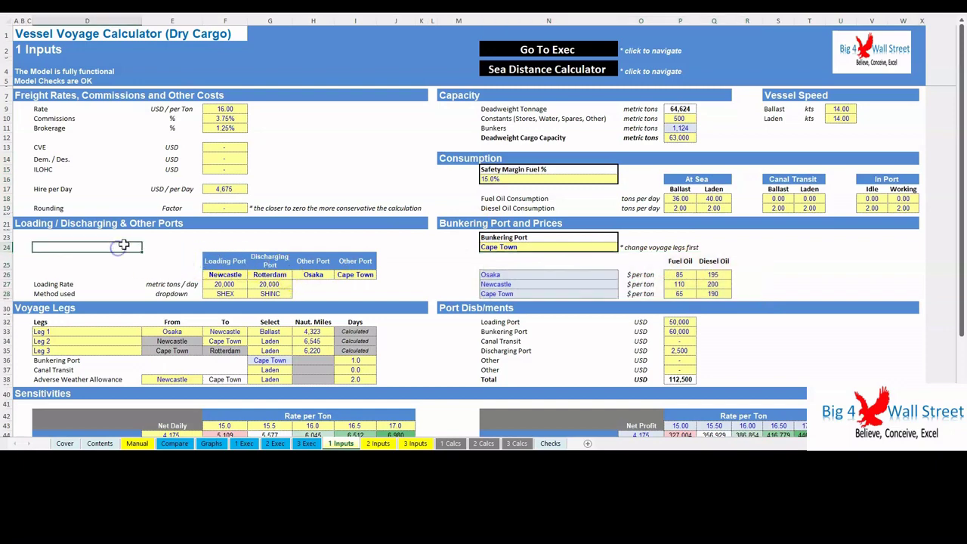
drag(82, 246, 377, 297)
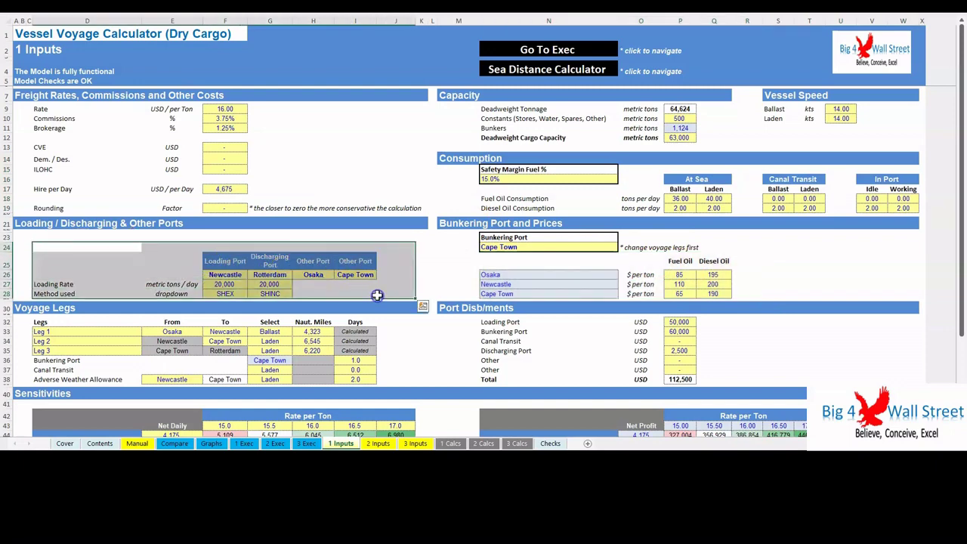
click(402, 264)
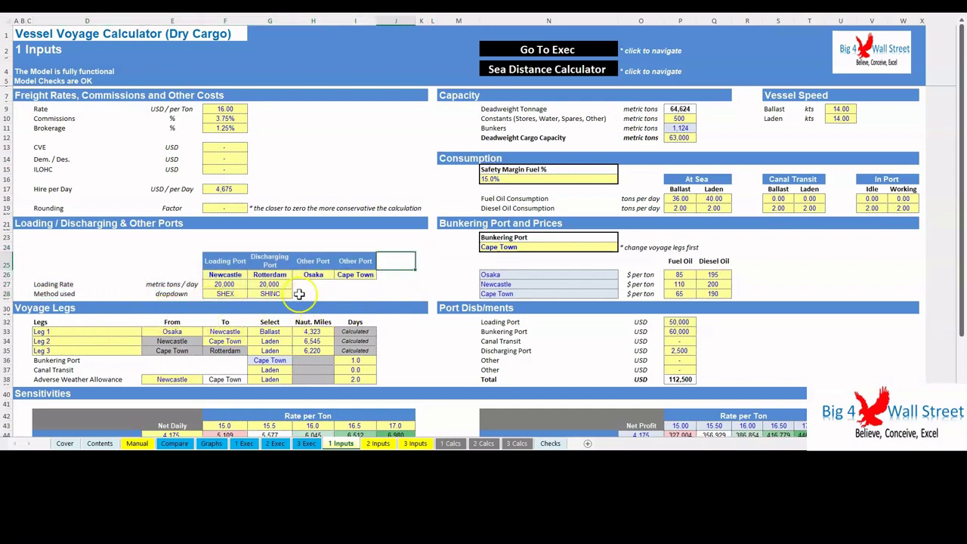
Step: Examine the Voyage Legs table, including leg ports, ballast or laden selection, nautical miles, and bunkering, canal transit and weather days
drag(76, 322, 393, 380)
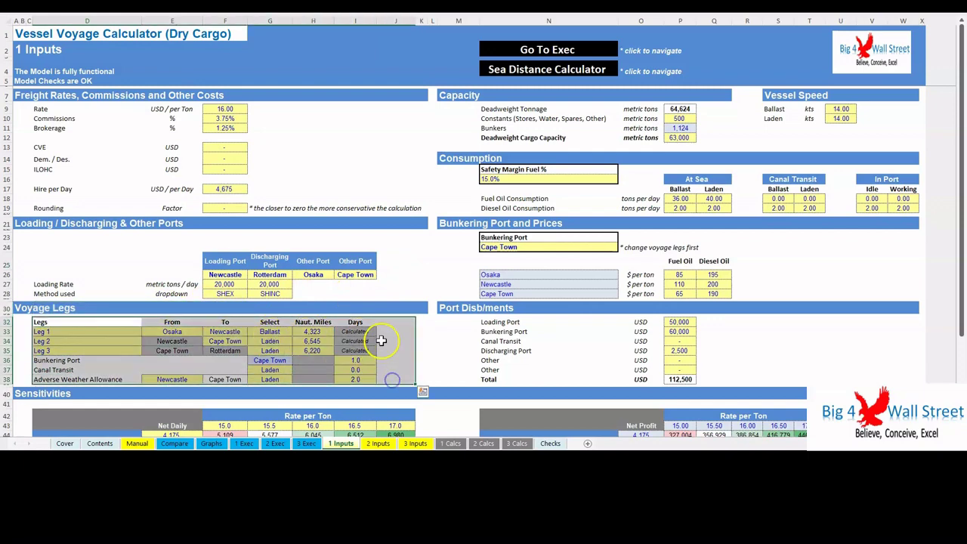
click(381, 341)
click(197, 333)
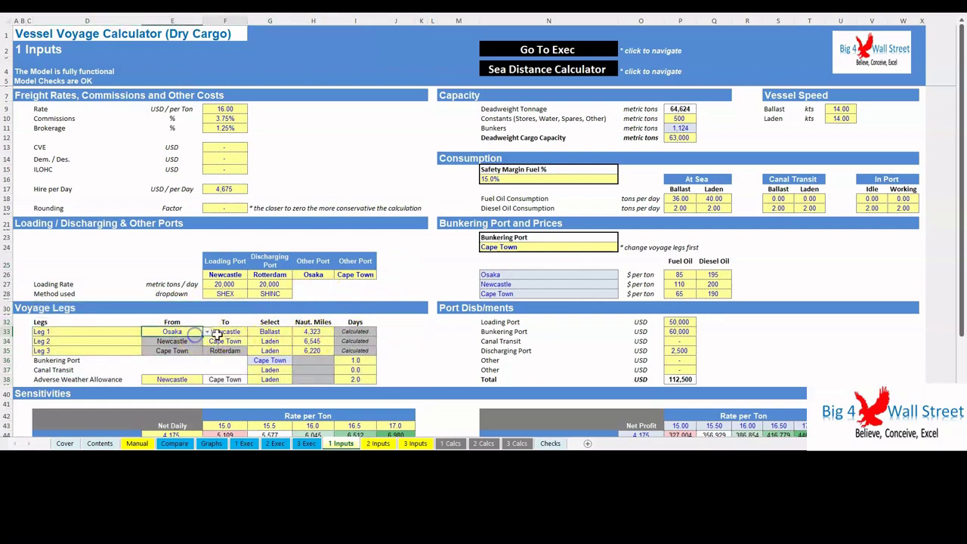
click(265, 332)
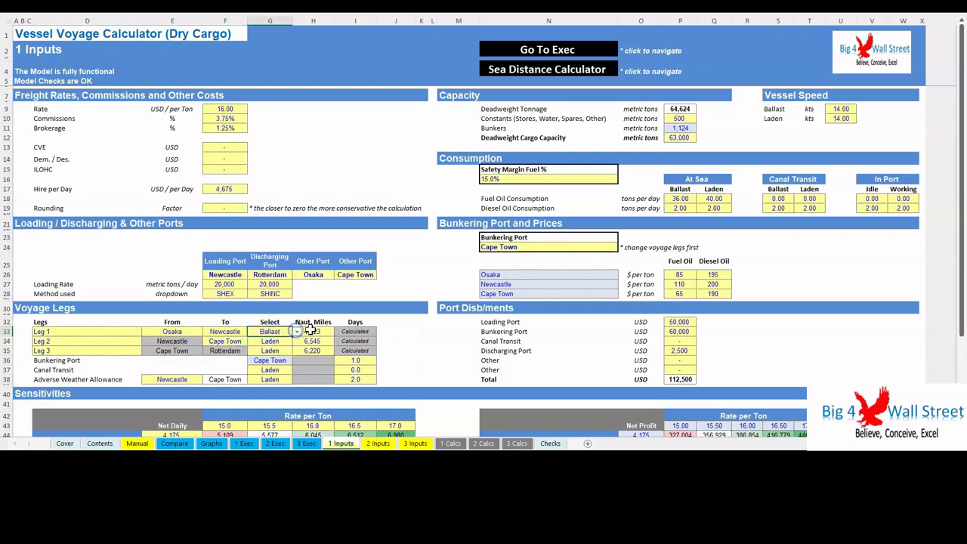
click(309, 331)
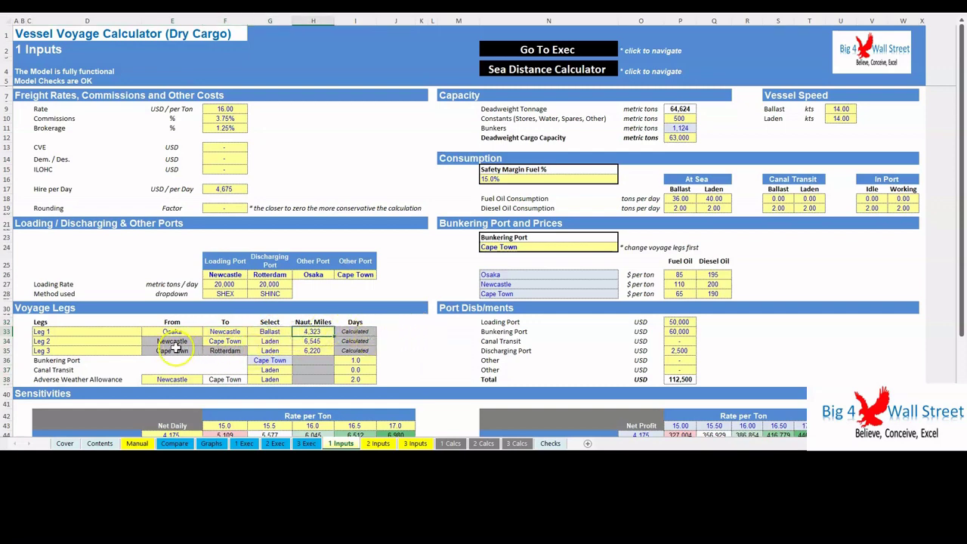
click(357, 362)
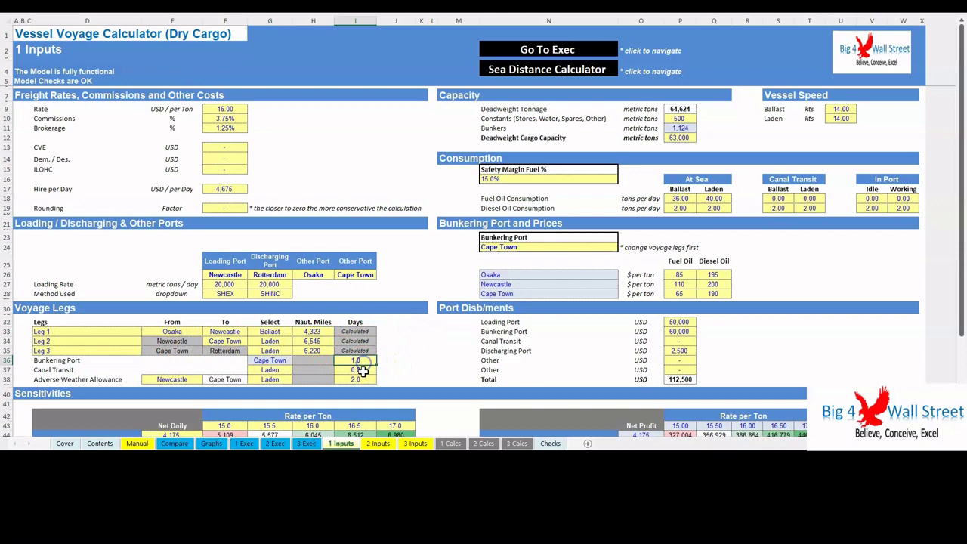
click(362, 371)
click(365, 380)
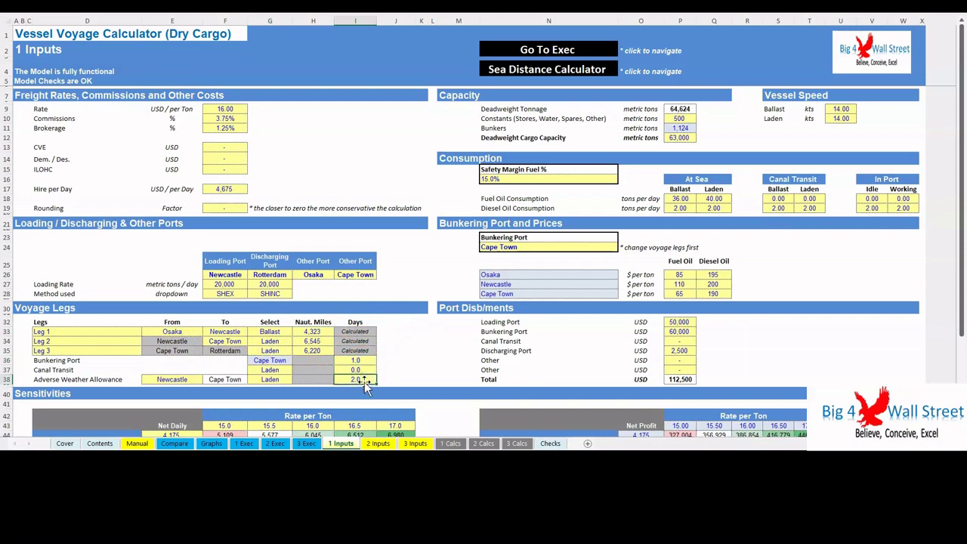
click(401, 367)
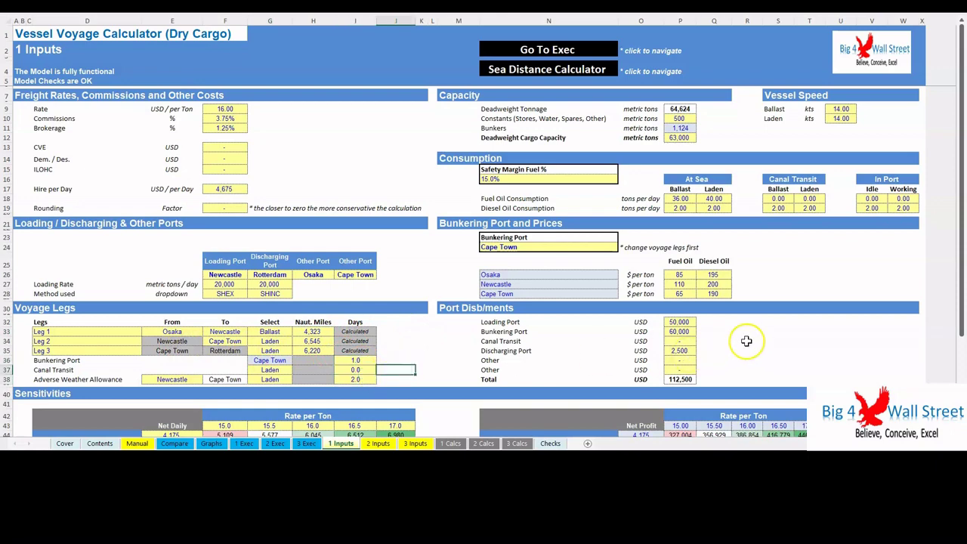
Step: Review the port disbursement amounts for loading, bunkering, canal transit, discharging and other costs of voyage 1
drag(680, 321, 690, 381)
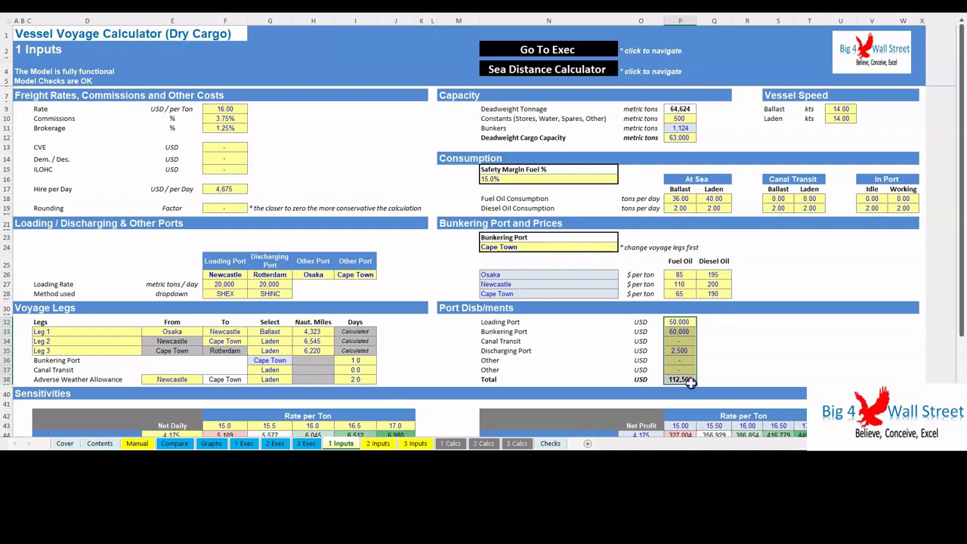
click(690, 380)
click(746, 351)
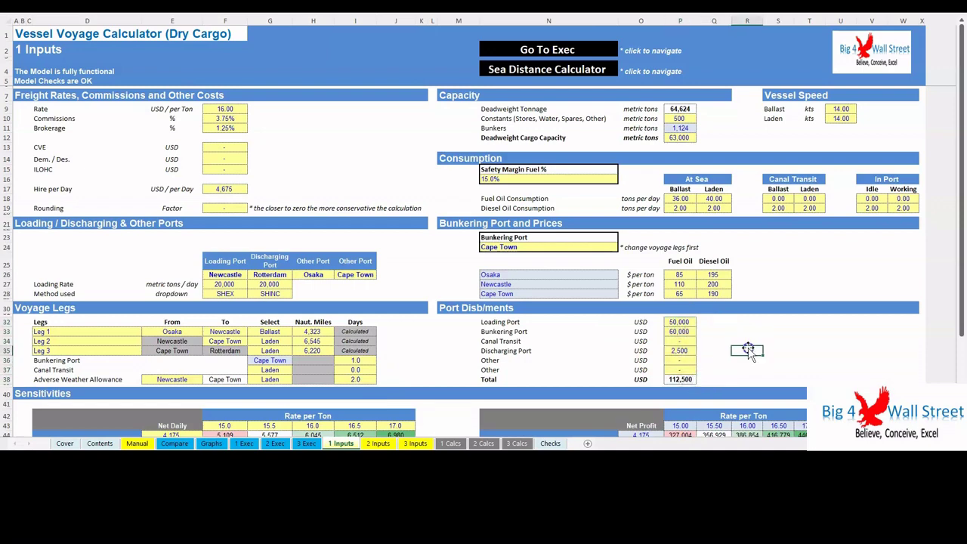
Step: Examine the Sensitivities tables with their rate per ton, hire and commission input ranges
scroll(374, 308, down, 5)
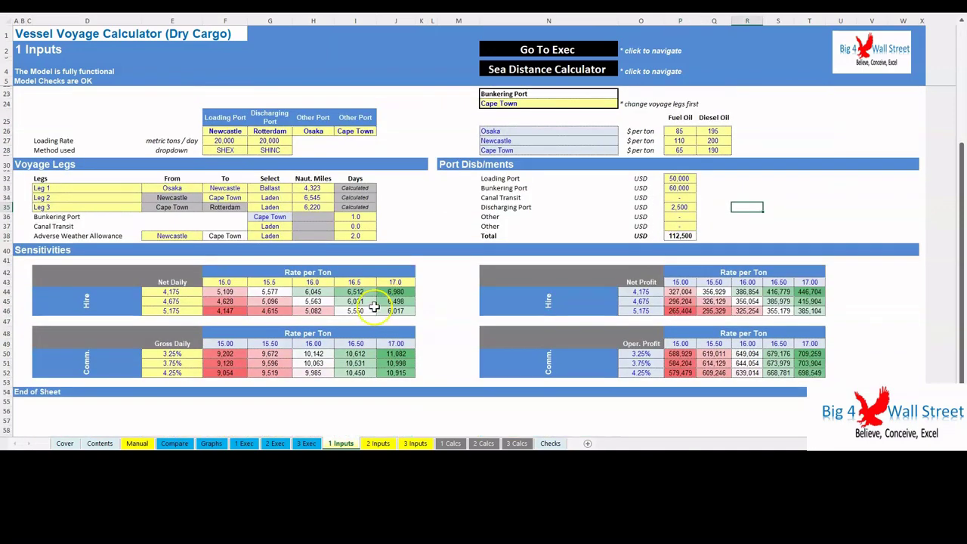
drag(225, 282, 398, 281)
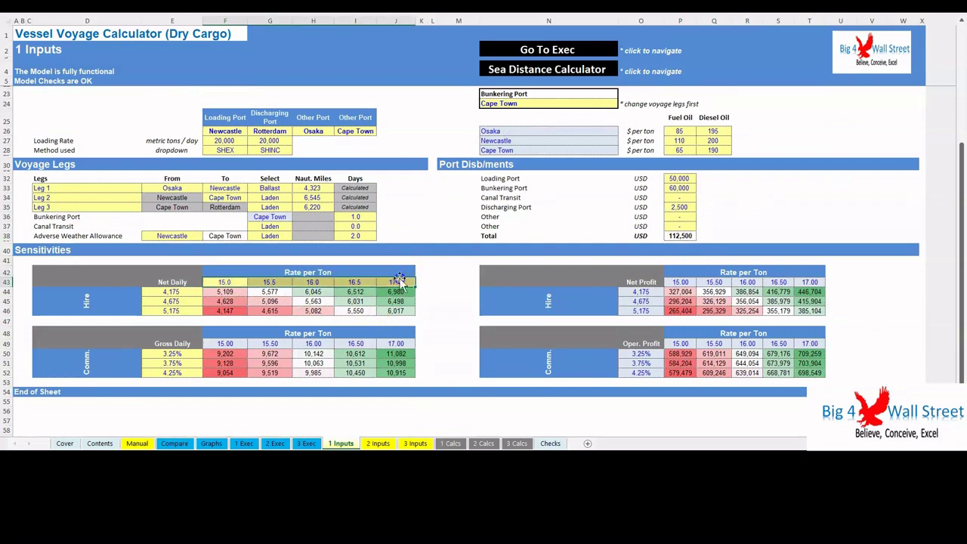
drag(188, 292, 190, 310)
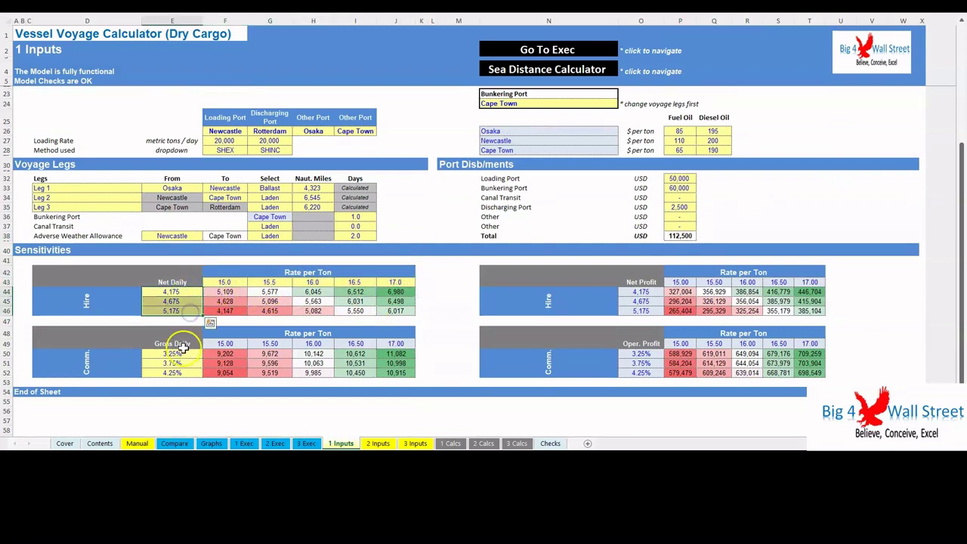
drag(183, 349, 190, 373)
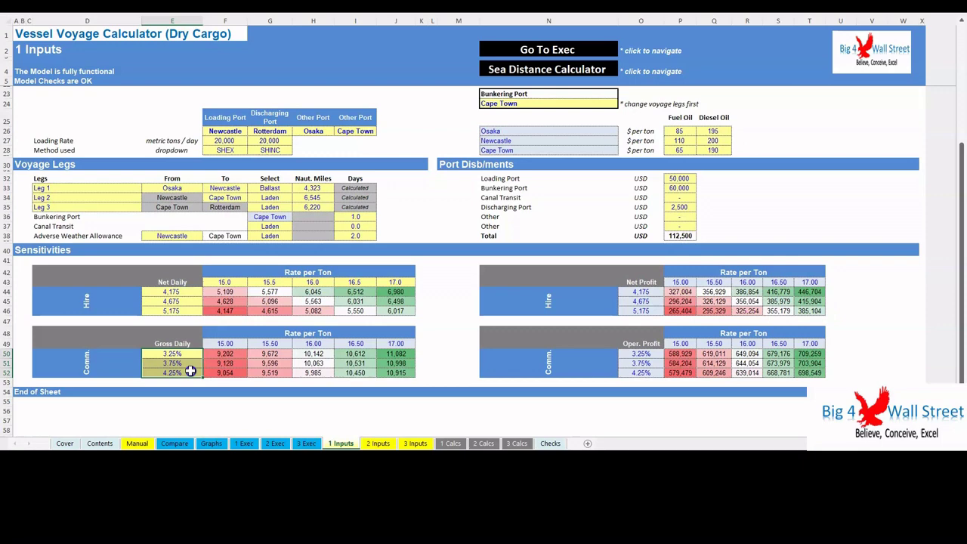
click(446, 324)
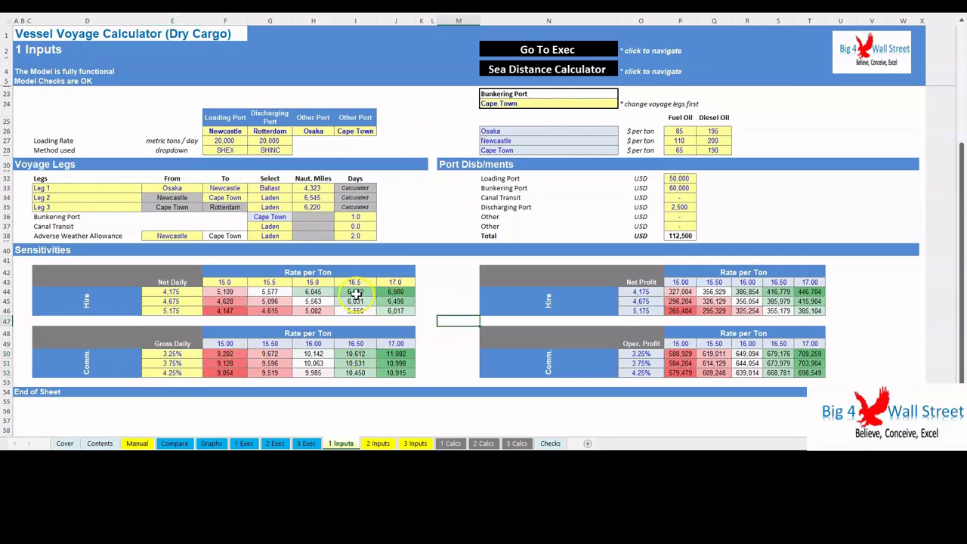
scroll(356, 291, up, 5)
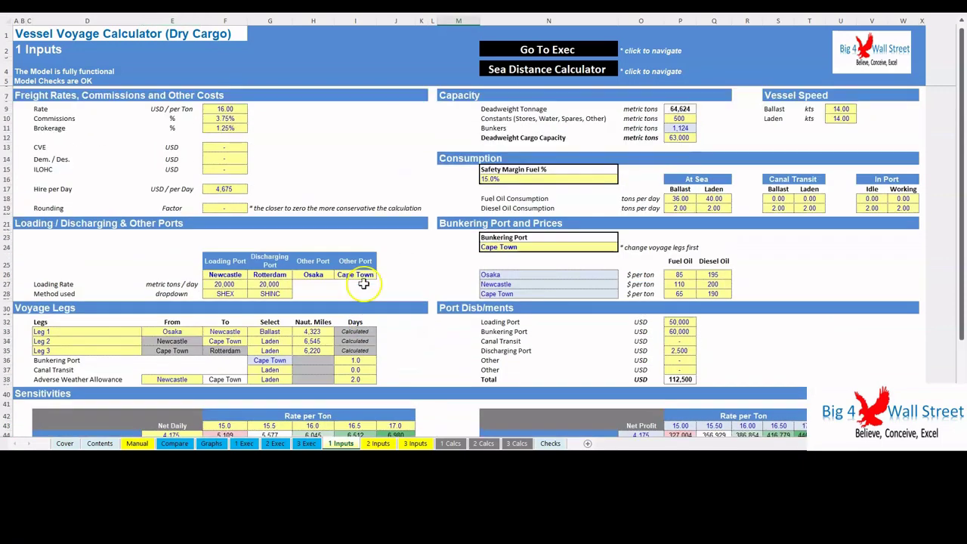
Step: View the 2 Inputs and 3 Inputs sheets for the other two voyages
click(377, 443)
click(415, 443)
scroll(425, 332, up, 5)
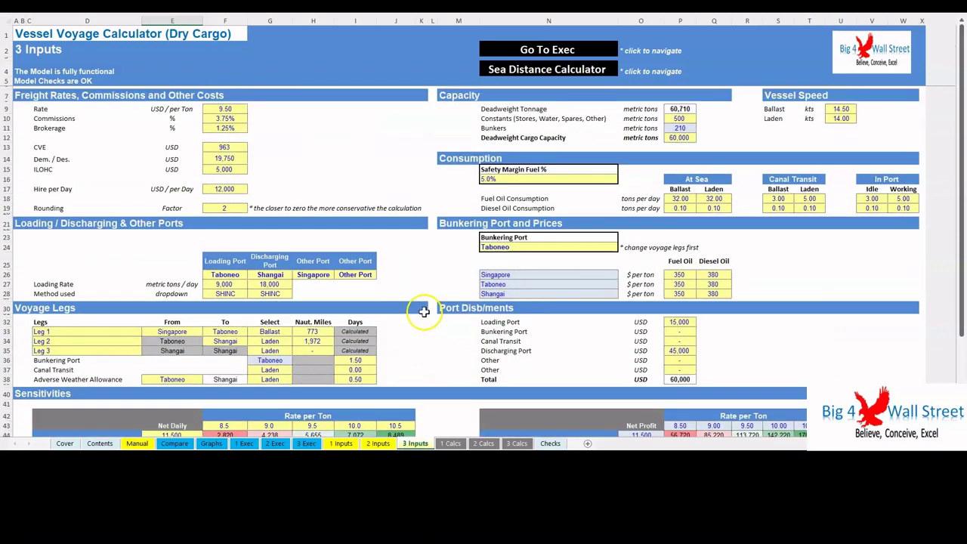
Step: Look over the 1 Calcs sheet and compare it with the 1 Inputs sheet that feeds it
click(450, 443)
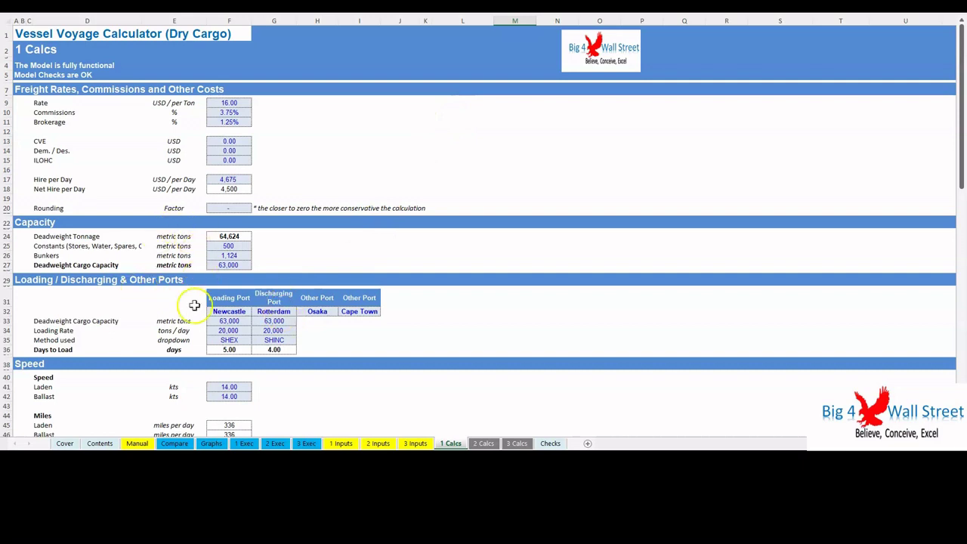
click(344, 443)
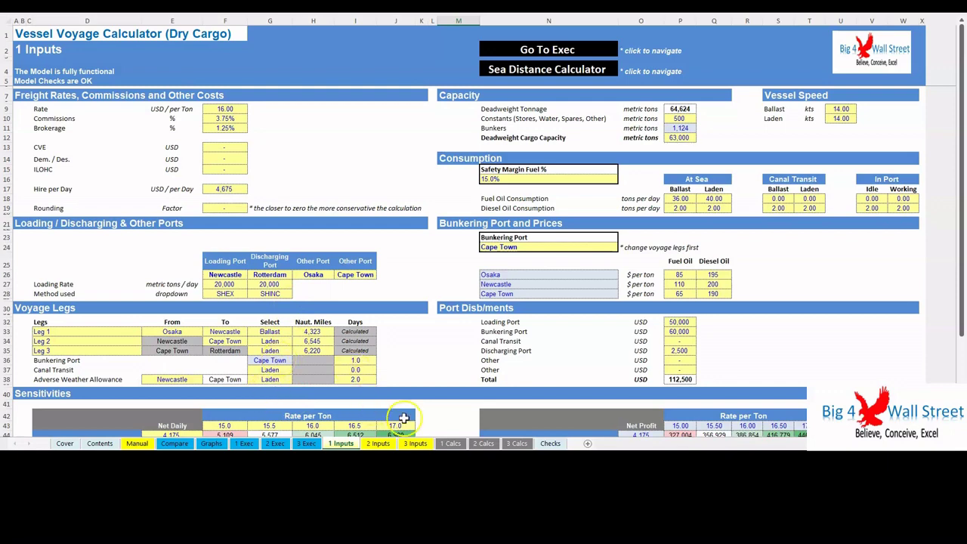
click(451, 444)
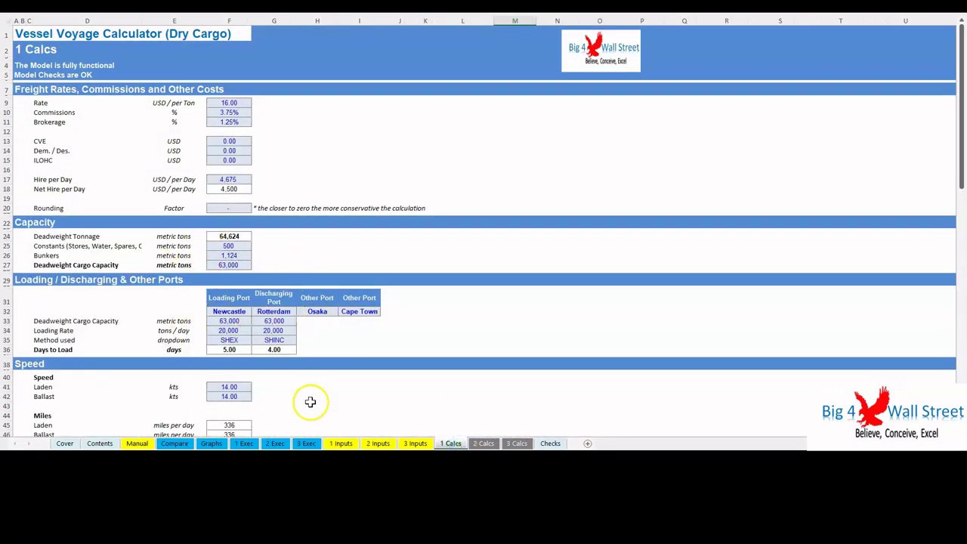
click(336, 443)
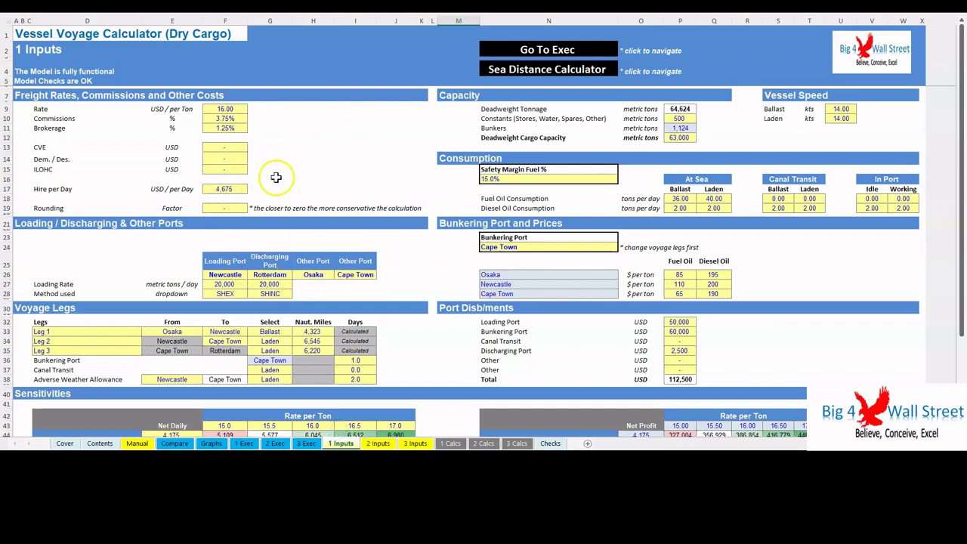
Step: Open the 1 Exec sheet and review its general, voyage and bunkering assumptions, voyage and daily financials, and sensitivities
click(244, 443)
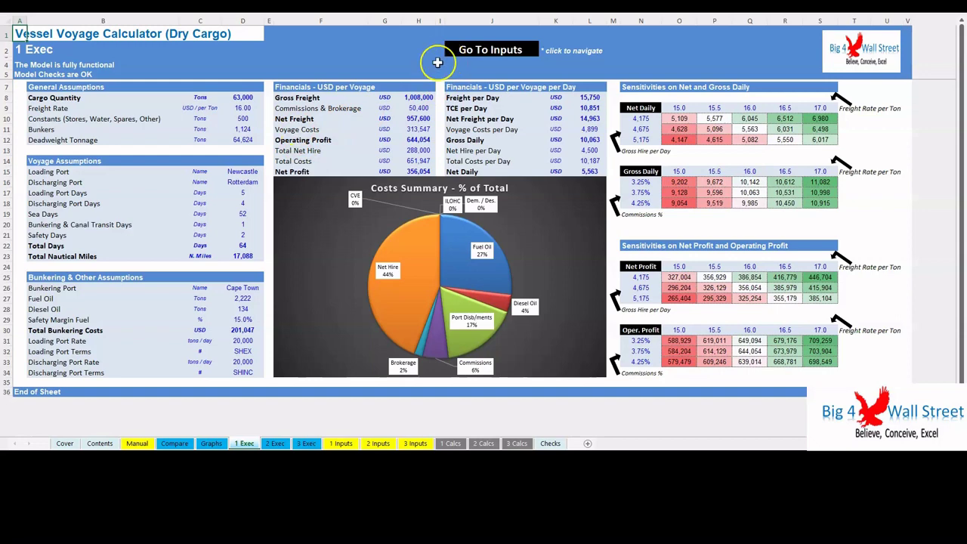
click(152, 87)
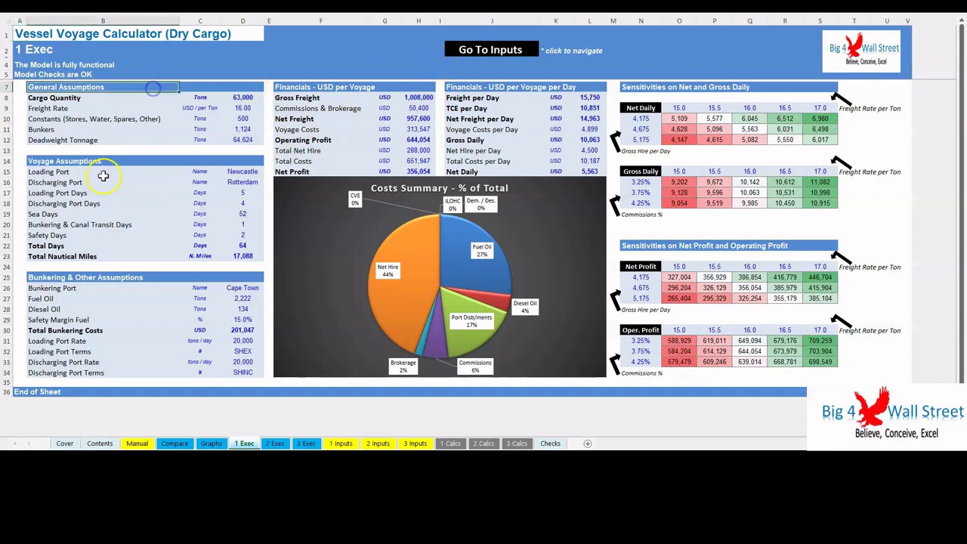
click(94, 163)
click(103, 256)
click(106, 278)
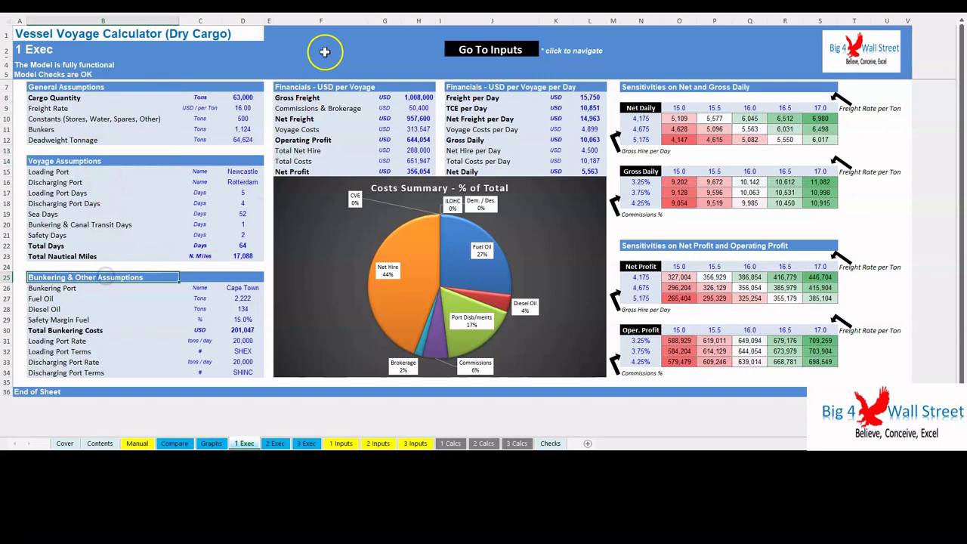
click(326, 85)
click(513, 87)
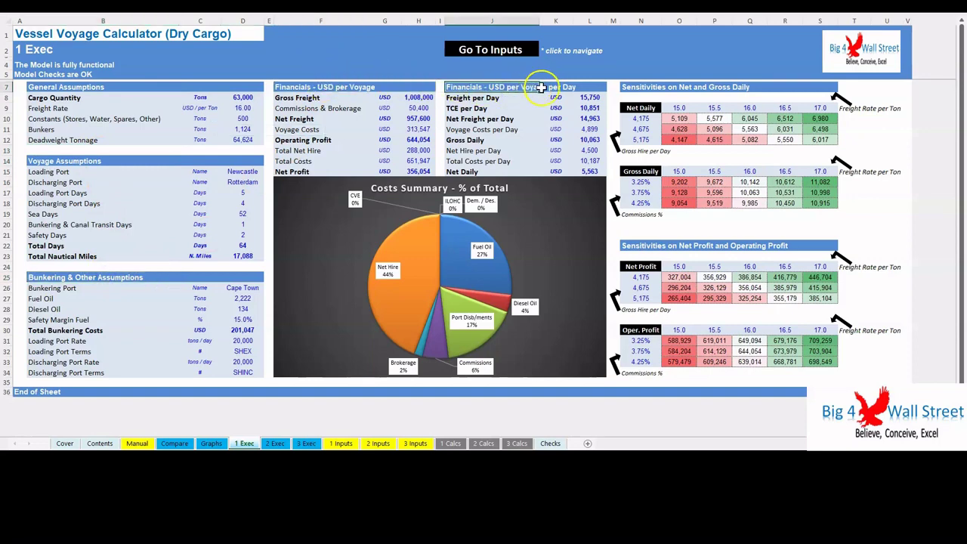
click(684, 88)
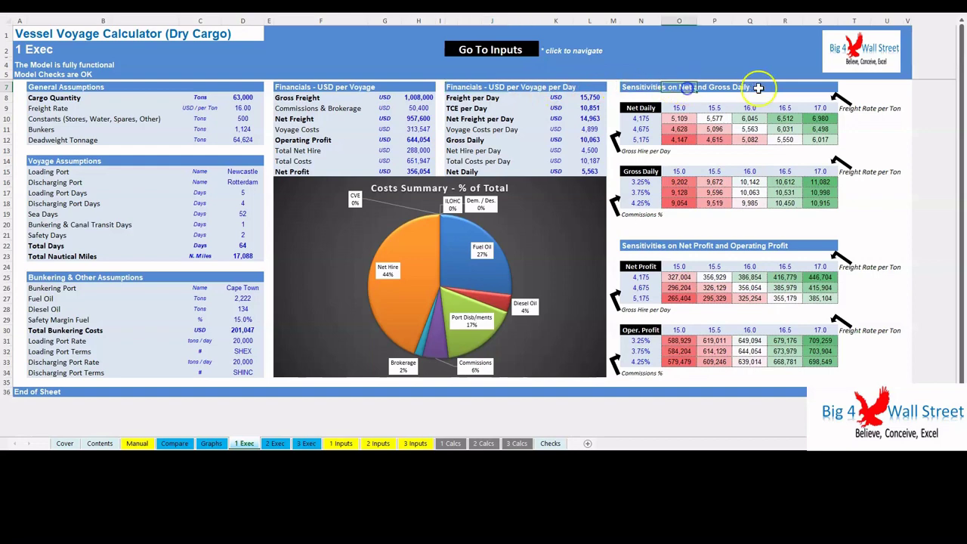
click(647, 242)
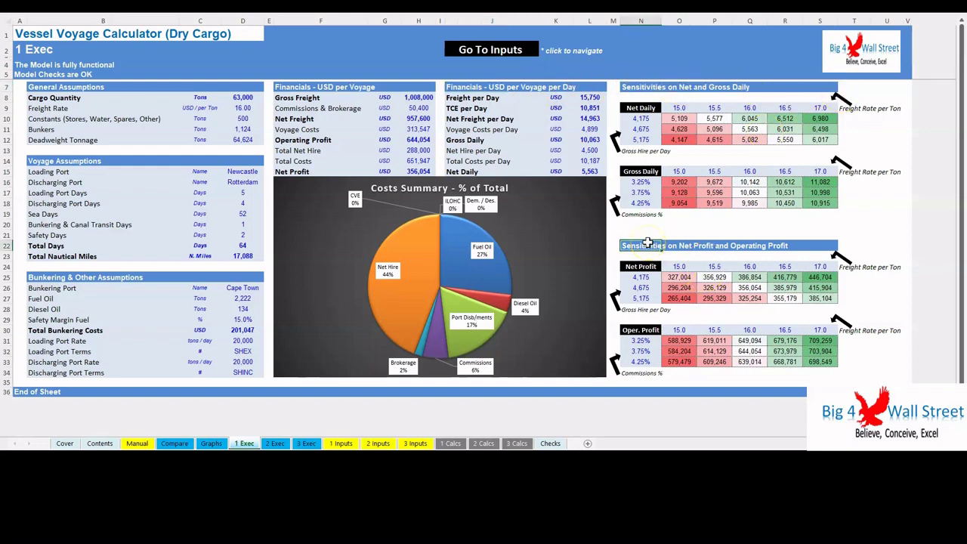
Step: Open the Compare sheet and examine the Best and Worst voyage columns from Cargo Quantity down to Net Daily
click(175, 444)
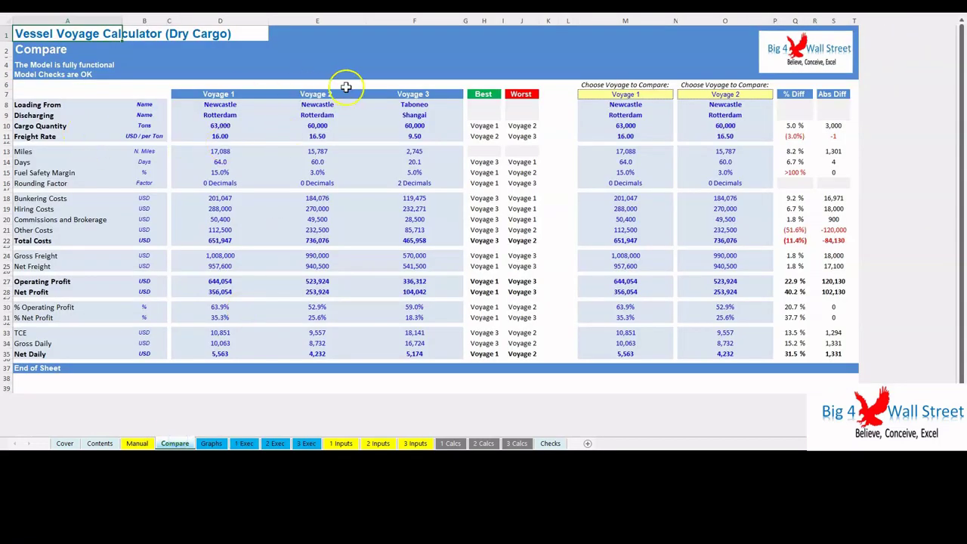
click(497, 125)
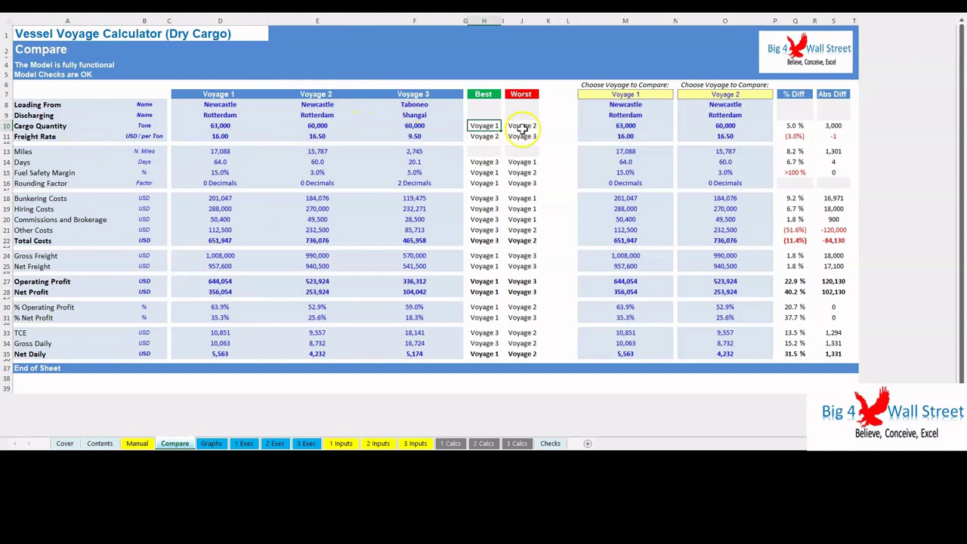
click(519, 124)
click(476, 363)
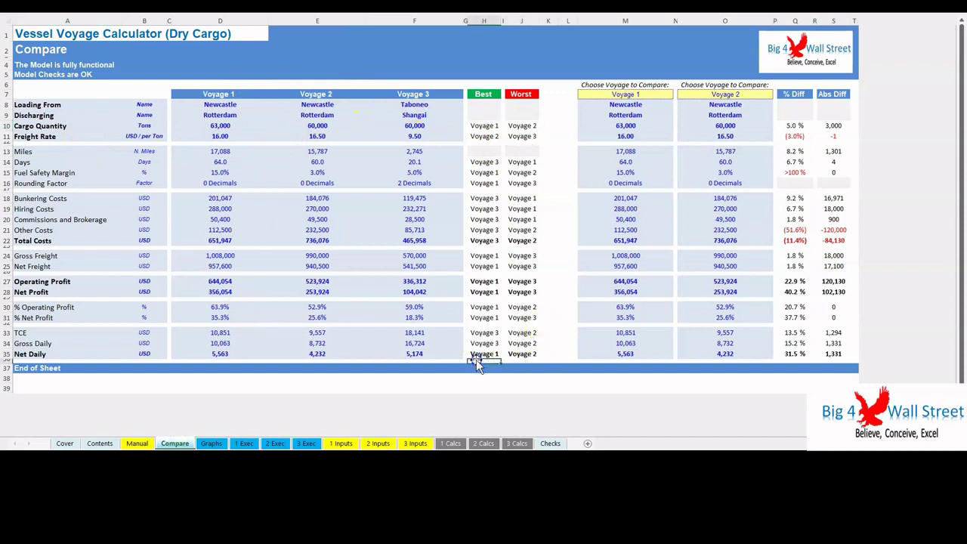
click(525, 353)
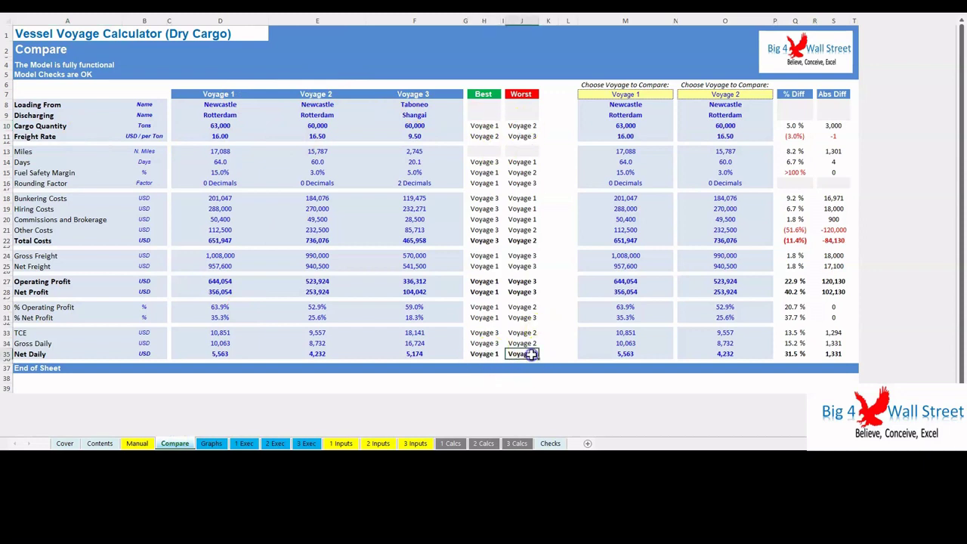
Step: Set the two-voyage comparison to Voyage 3 in the first selector and Voyage 1 in the second
click(656, 98)
click(676, 94)
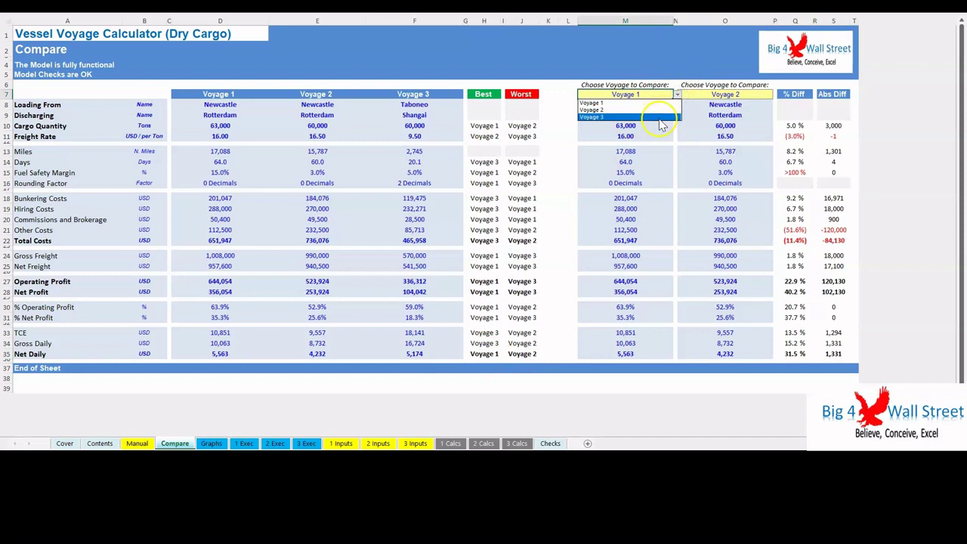
click(660, 118)
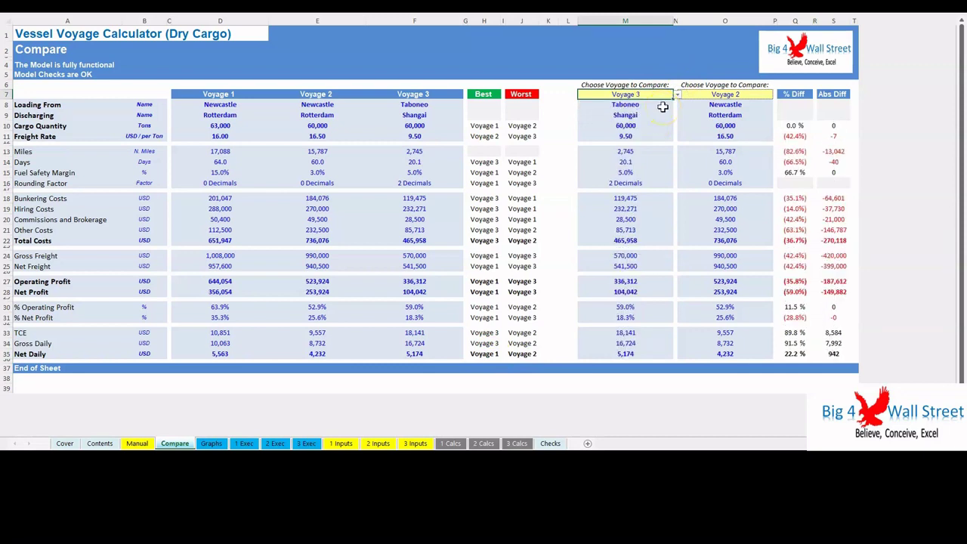
click(742, 97)
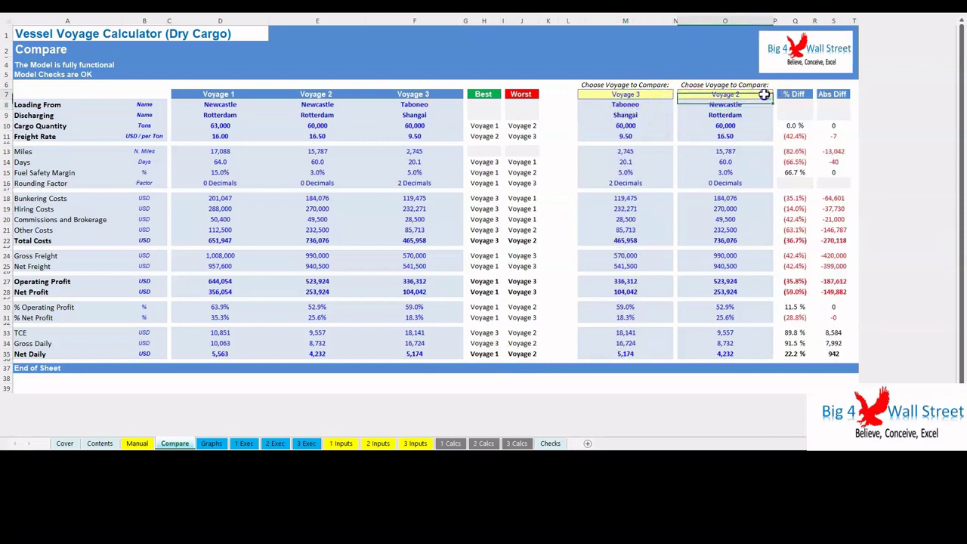
click(776, 94)
click(764, 104)
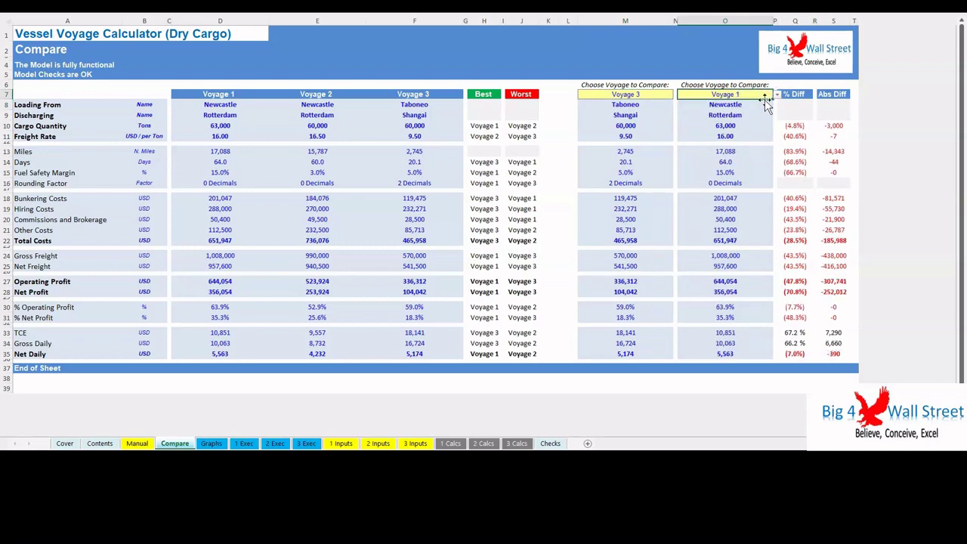
Step: Open the Checks sheet to review the model completion alert and the voyage checks
click(550, 443)
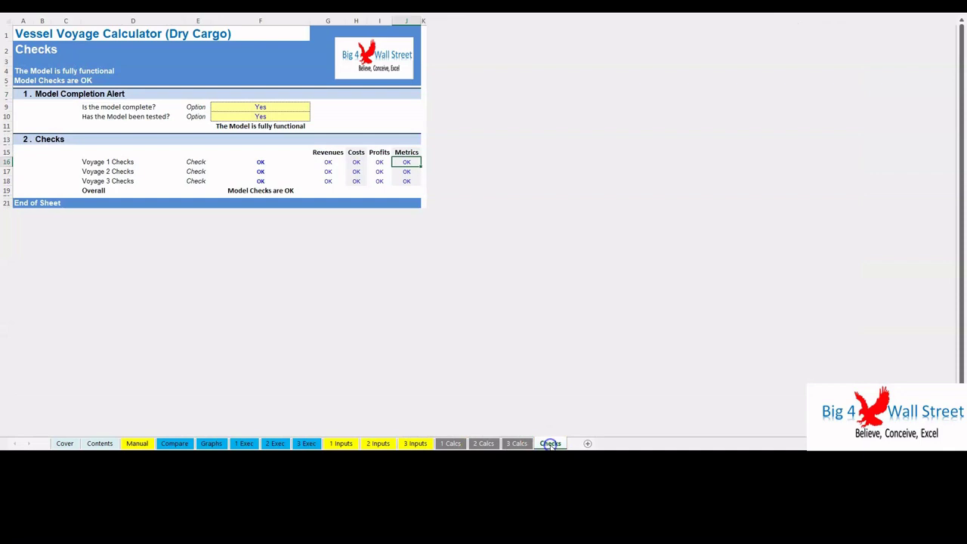